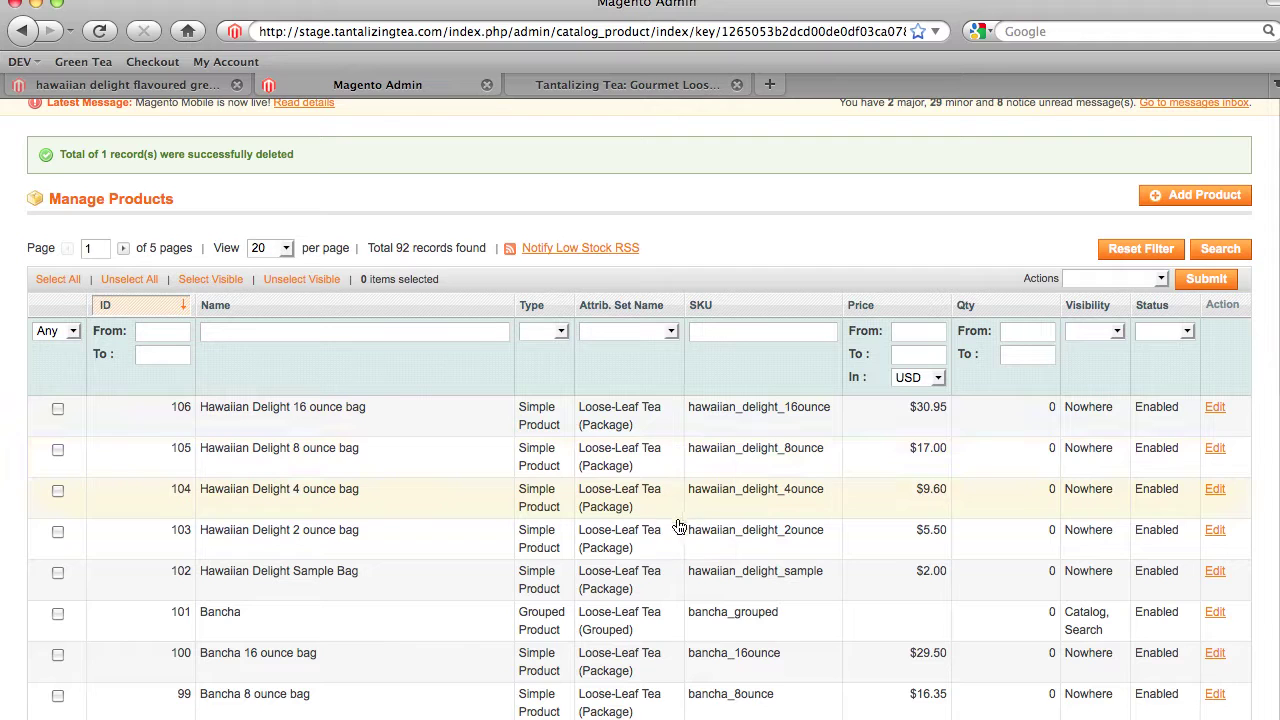
- Start a new Grouped Product using the Loose-Leaf Tea (Grouped) attribute set
{"action": "left_click", "coordinate": [1225, 195]}
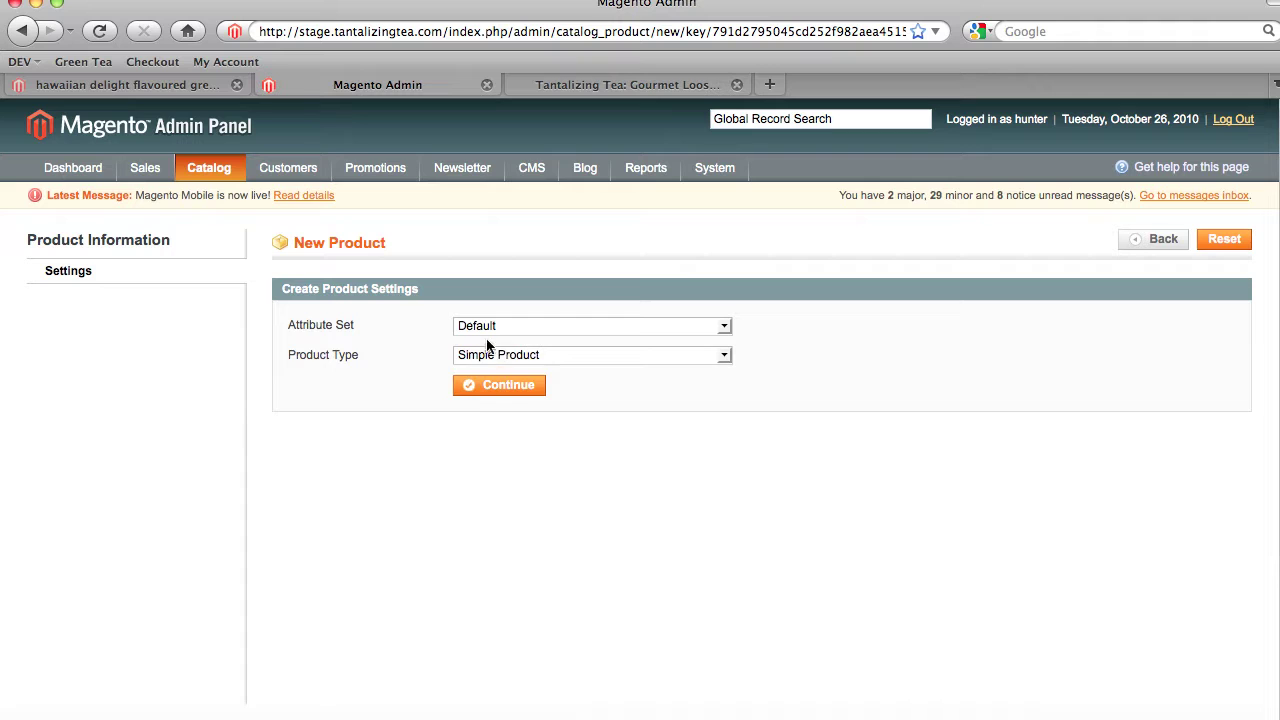
{"action": "left_click", "coordinate": [487, 350]}
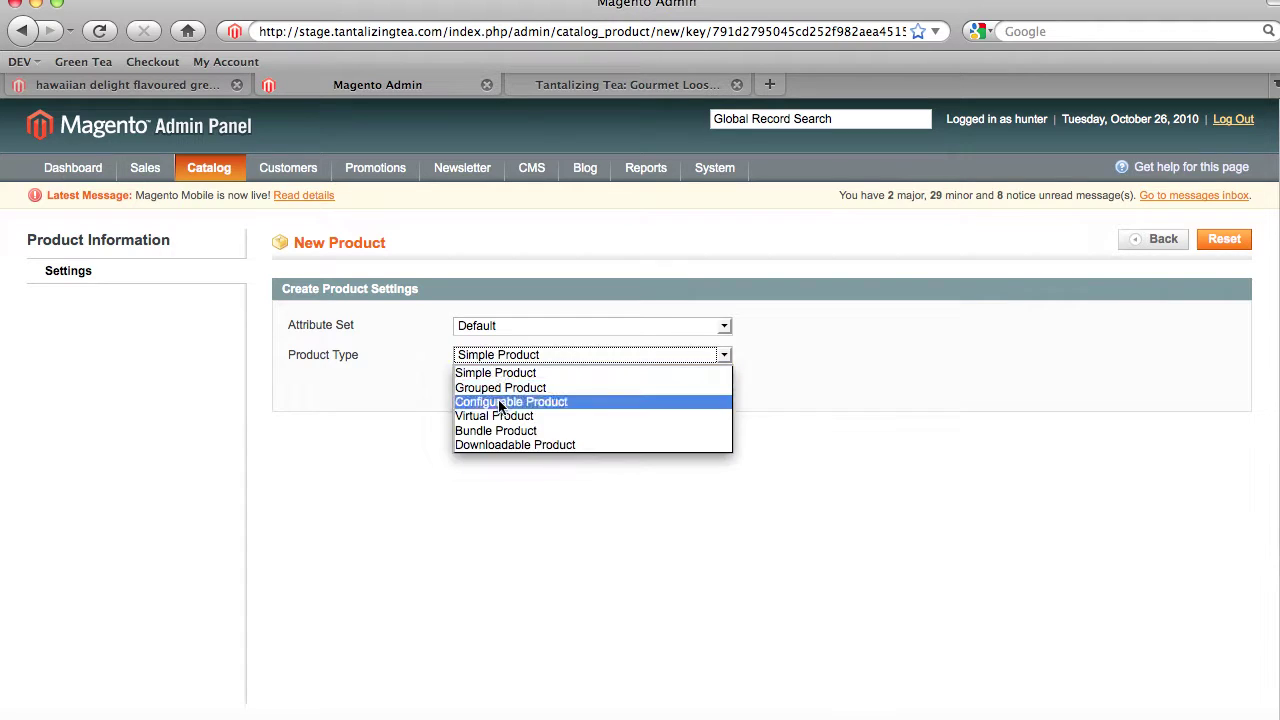
{"action": "left_click", "coordinate": [488, 386]}
{"action": "left_click", "coordinate": [490, 330]}
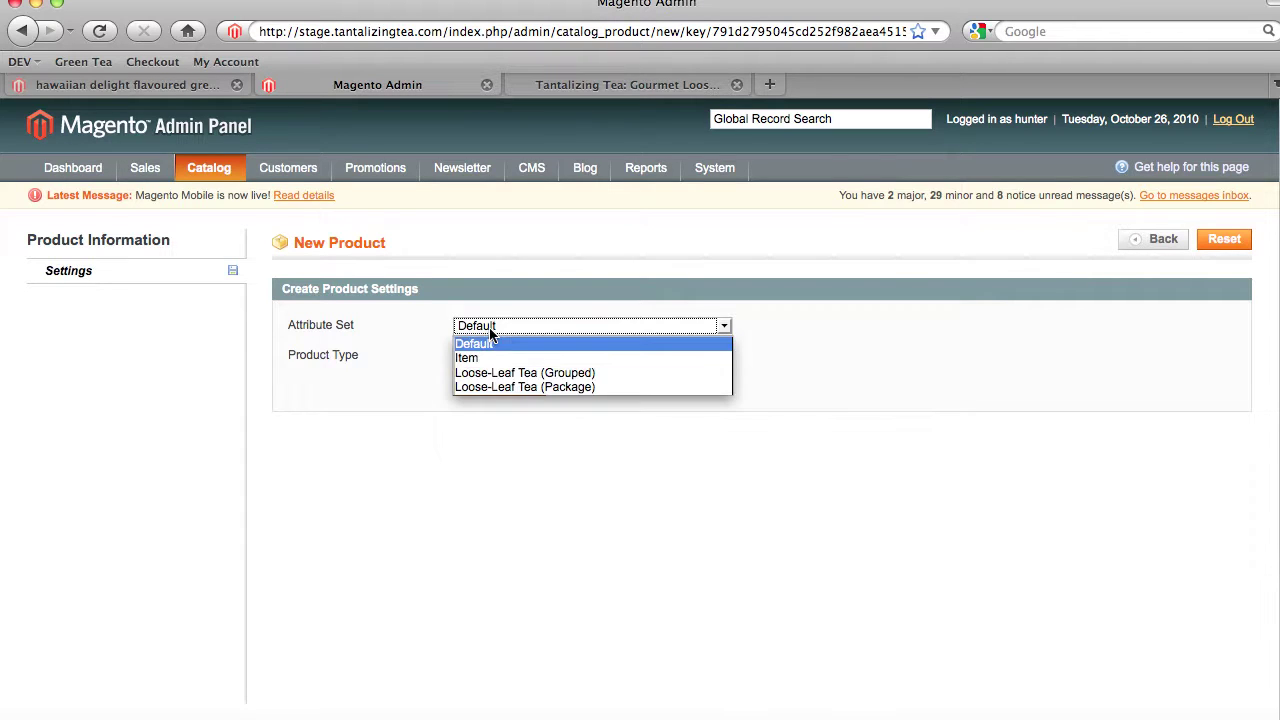
{"action": "left_click", "coordinate": [538, 373]}
{"action": "left_click", "coordinate": [503, 385]}
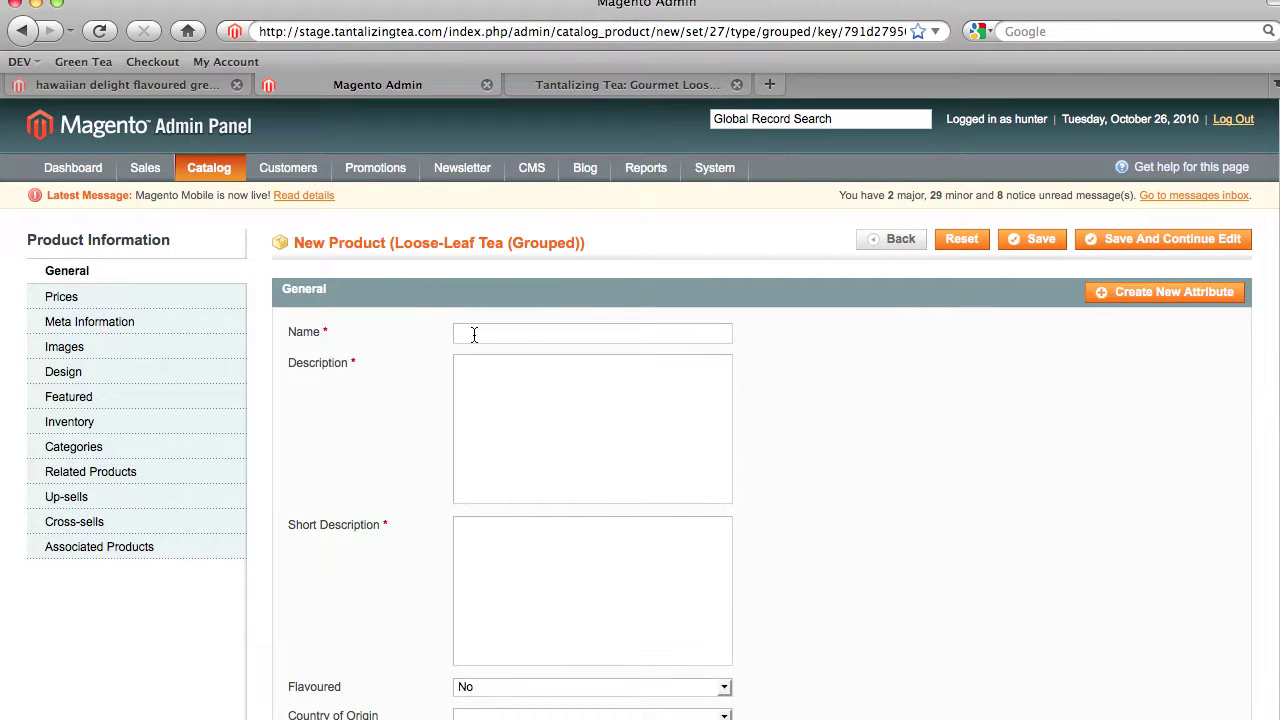
- Name the new grouped product Hawaiian Delight
{"action": "left_click", "coordinate": [474, 335]}
{"action": "type", "text": "H"}
{"action": "key", "text": "Down"}
{"action": "key", "text": "Down"}
{"action": "key", "text": "Down"}
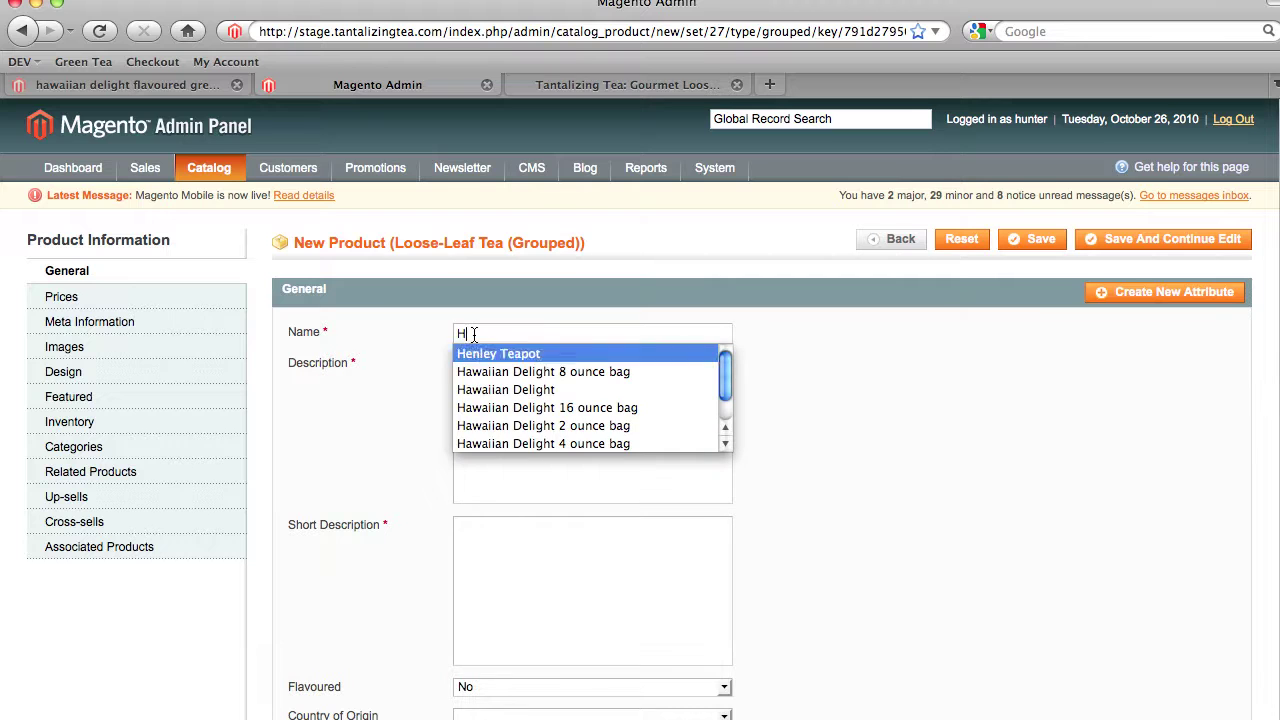
{"action": "key", "text": "Tab"}
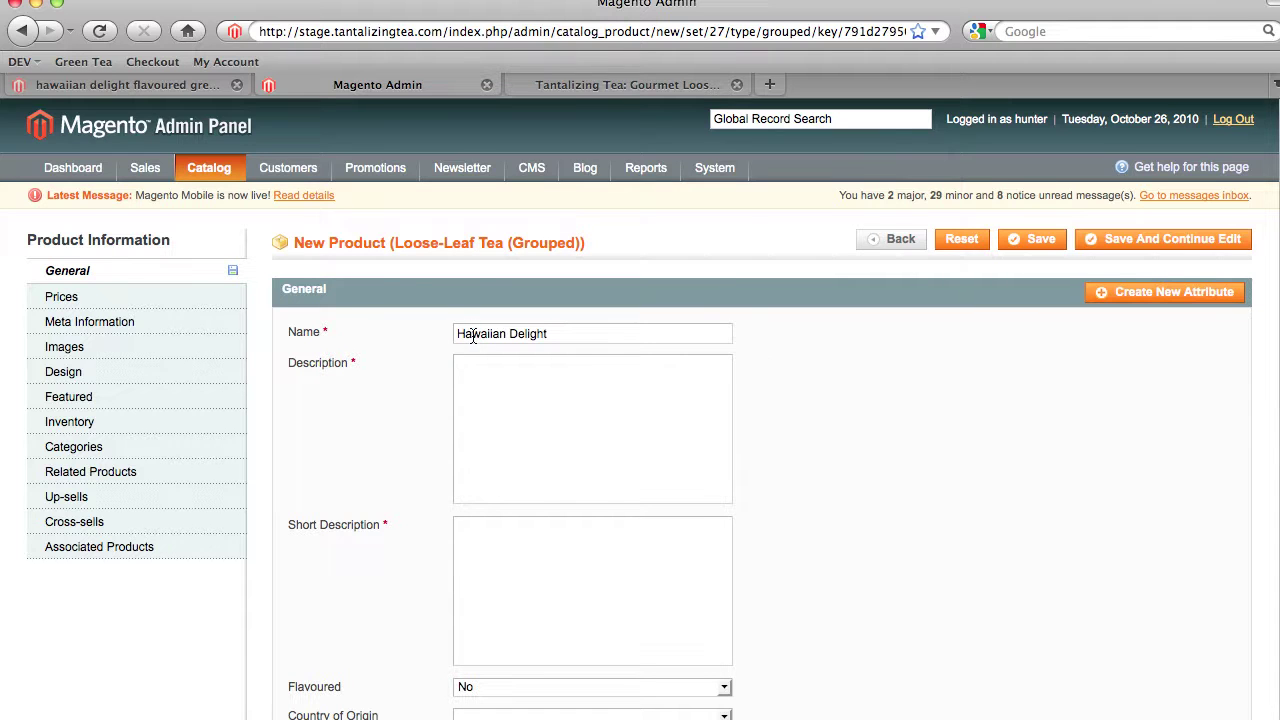
- Fill both Description and Short Description with the old storefront's Hawaiian Delight text, starting "Deep, broad and rewarding, lush green tea"
{"action": "left_click", "coordinate": [620, 85]}
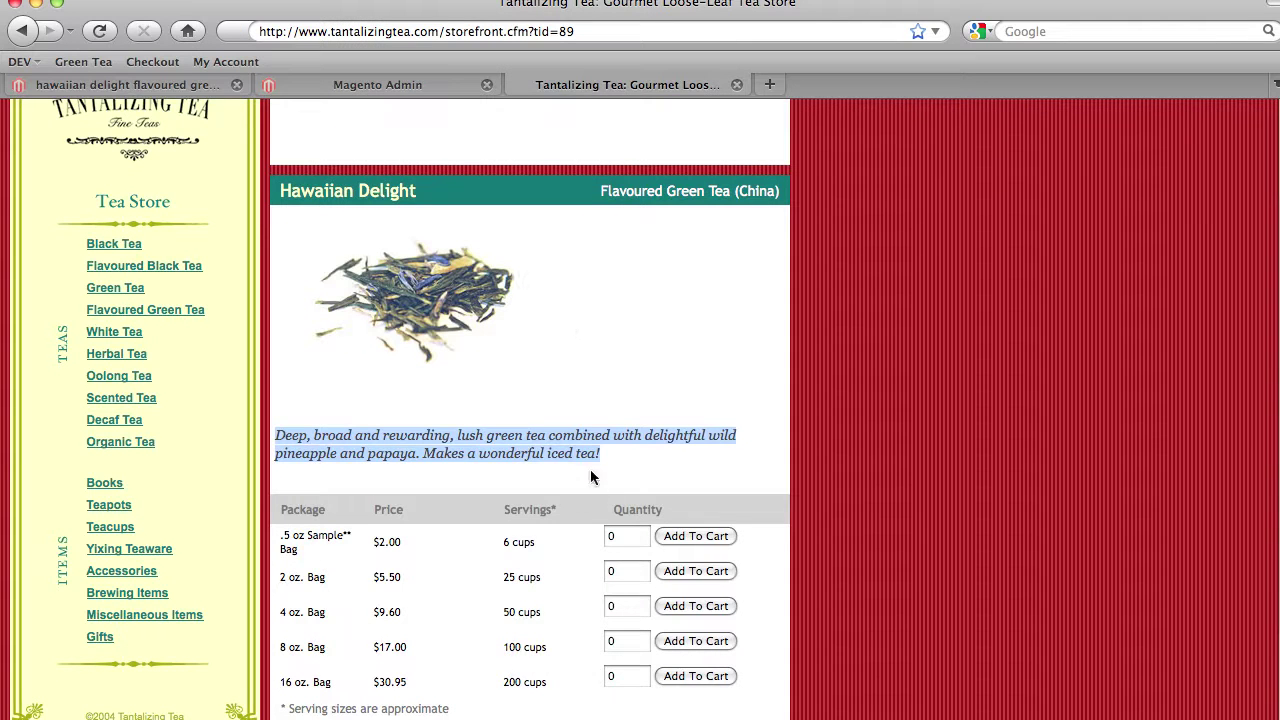
{"action": "left_click", "coordinate": [404, 88]}
{"action": "type", "text": "Deep, broad and rewarding, lush green tea combined with delightful wild pineapple and papaya. Makes a wonderful iced tea!"}
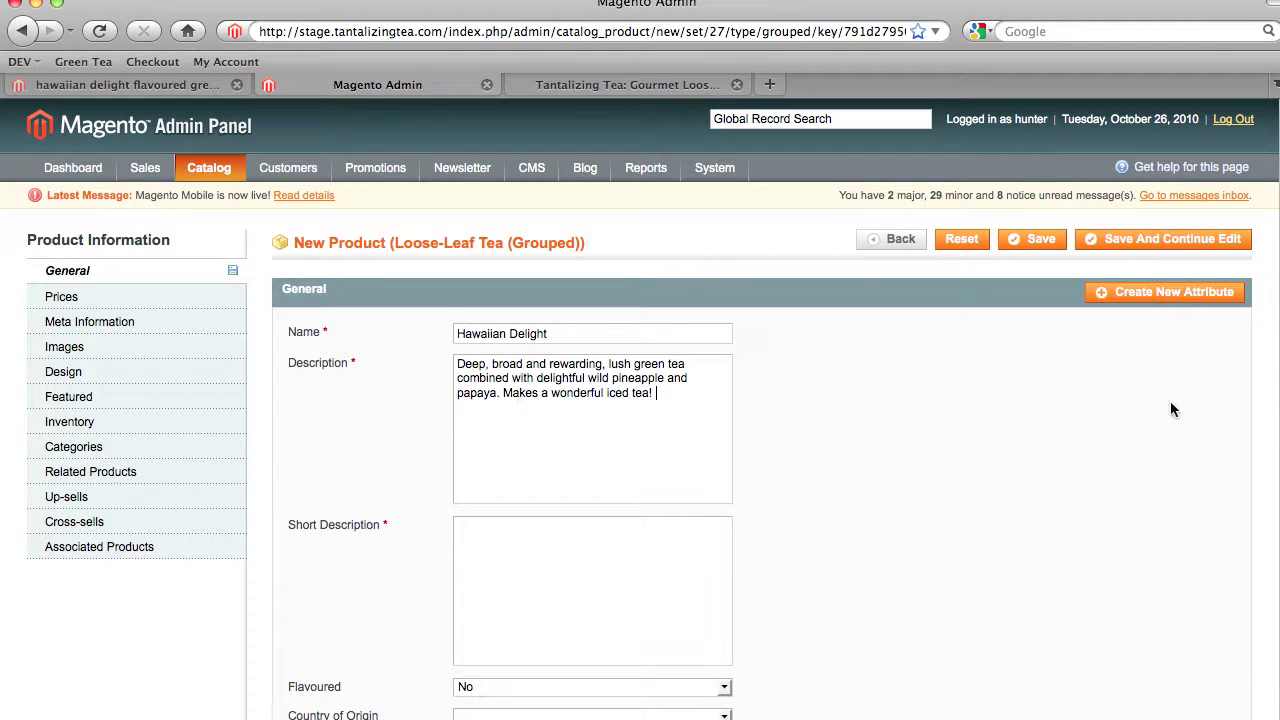
{"action": "scroll", "coordinate": [1240, 389], "scroll_direction": "down", "scroll_amount": 2}
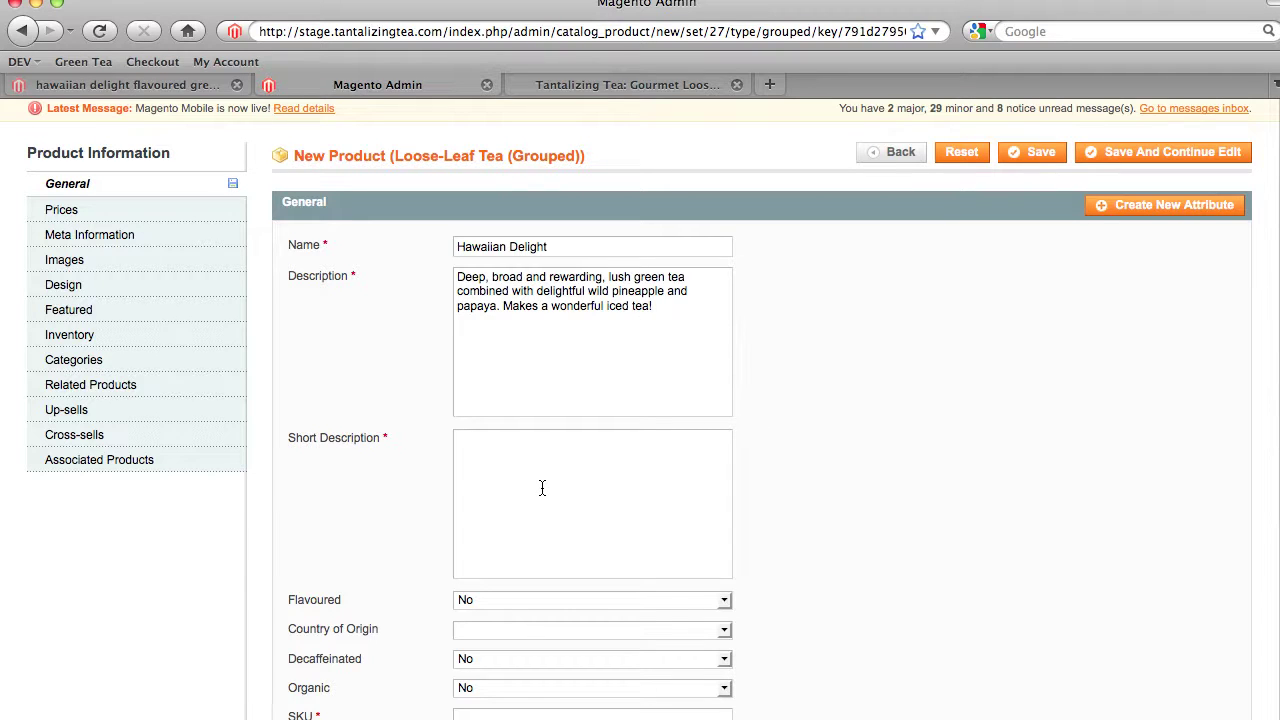
{"action": "type", "text": "Deep, broad and rewarding, lush green tea combined with delightful wild pineapple and papaya. Makes a wonderful iced tea!"}
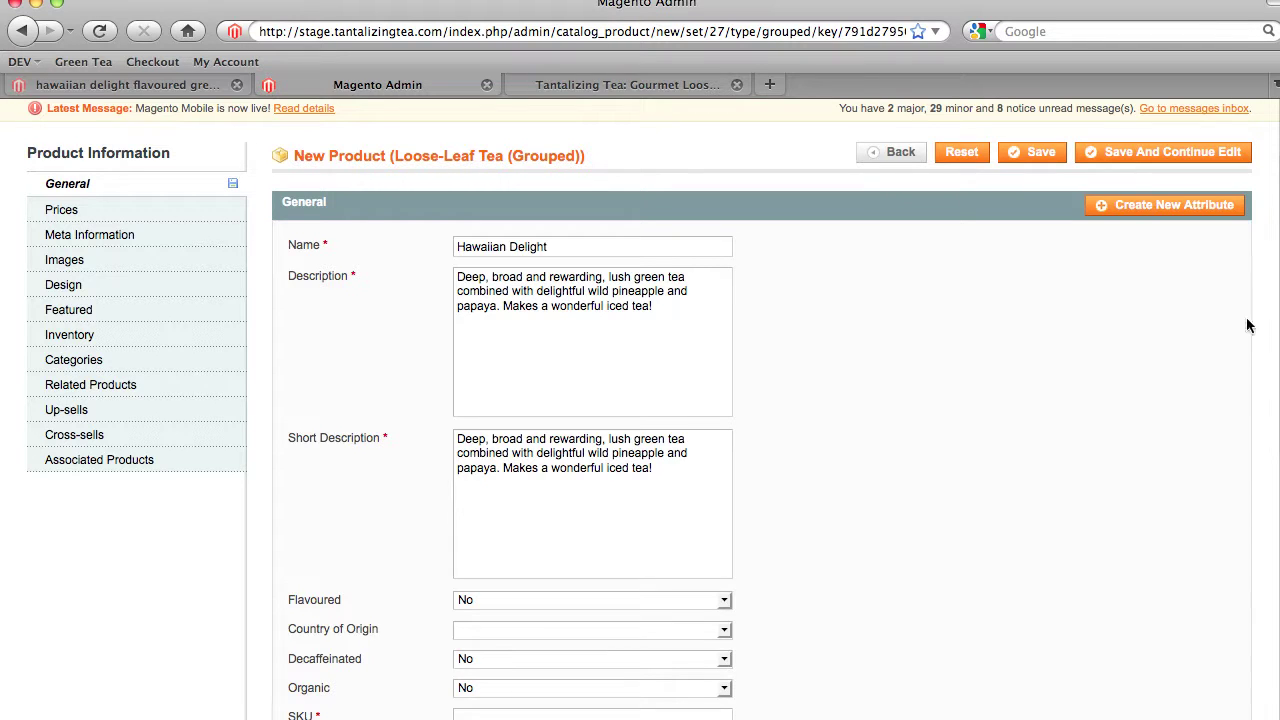
{"action": "scroll", "coordinate": [1248, 370], "scroll_direction": "down", "scroll_amount": 3}
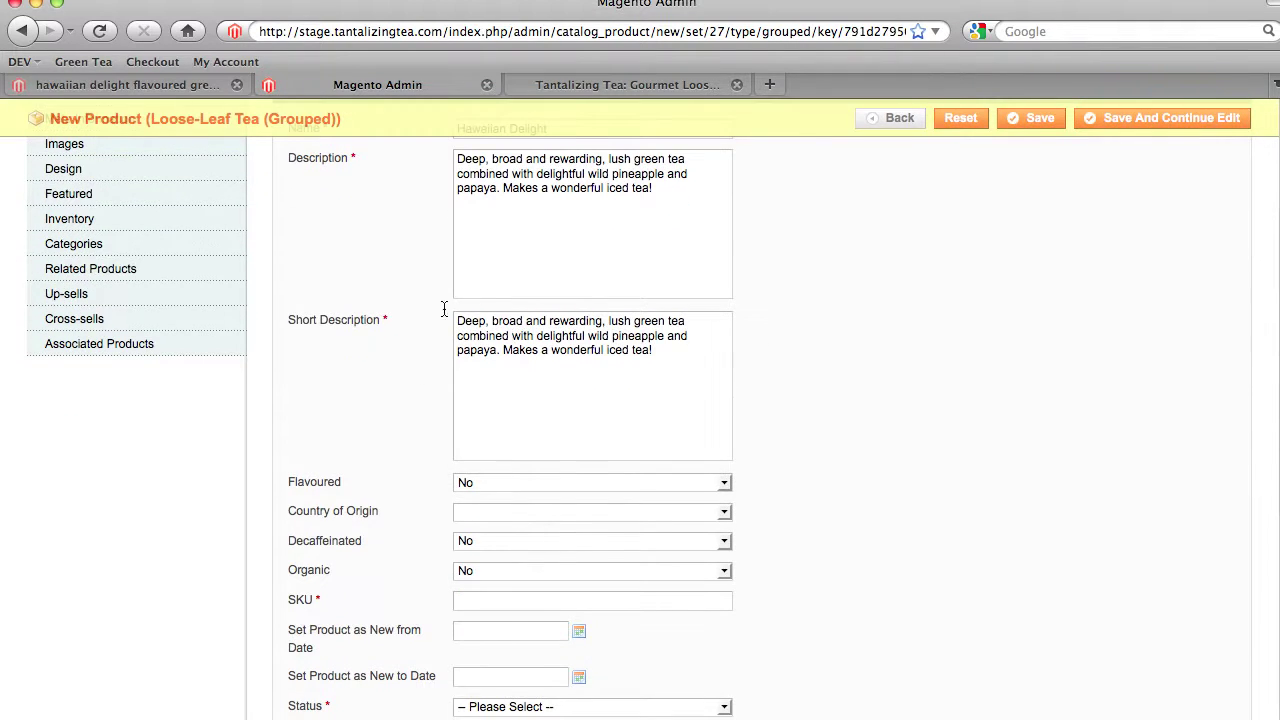
{"action": "scroll", "coordinate": [614, 295], "scroll_direction": "up", "scroll_amount": 2}
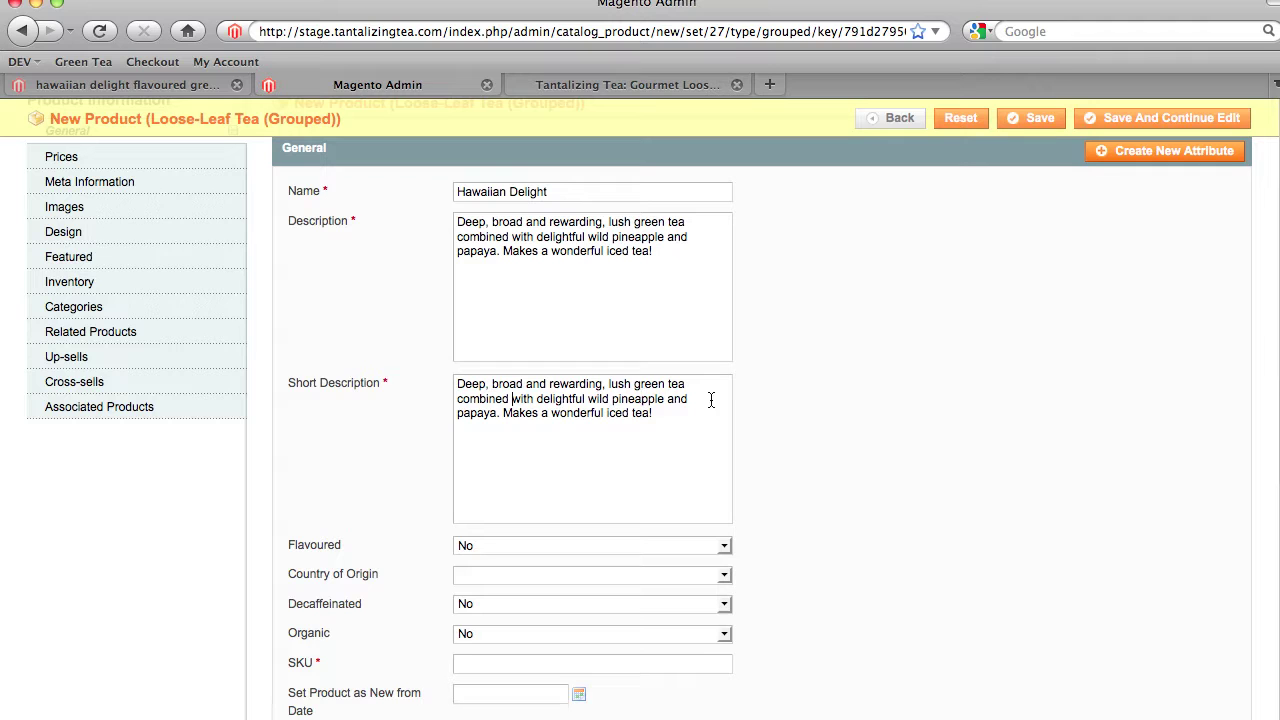
{"action": "scroll", "coordinate": [305, 531], "scroll_direction": "down", "scroll_amount": 1}
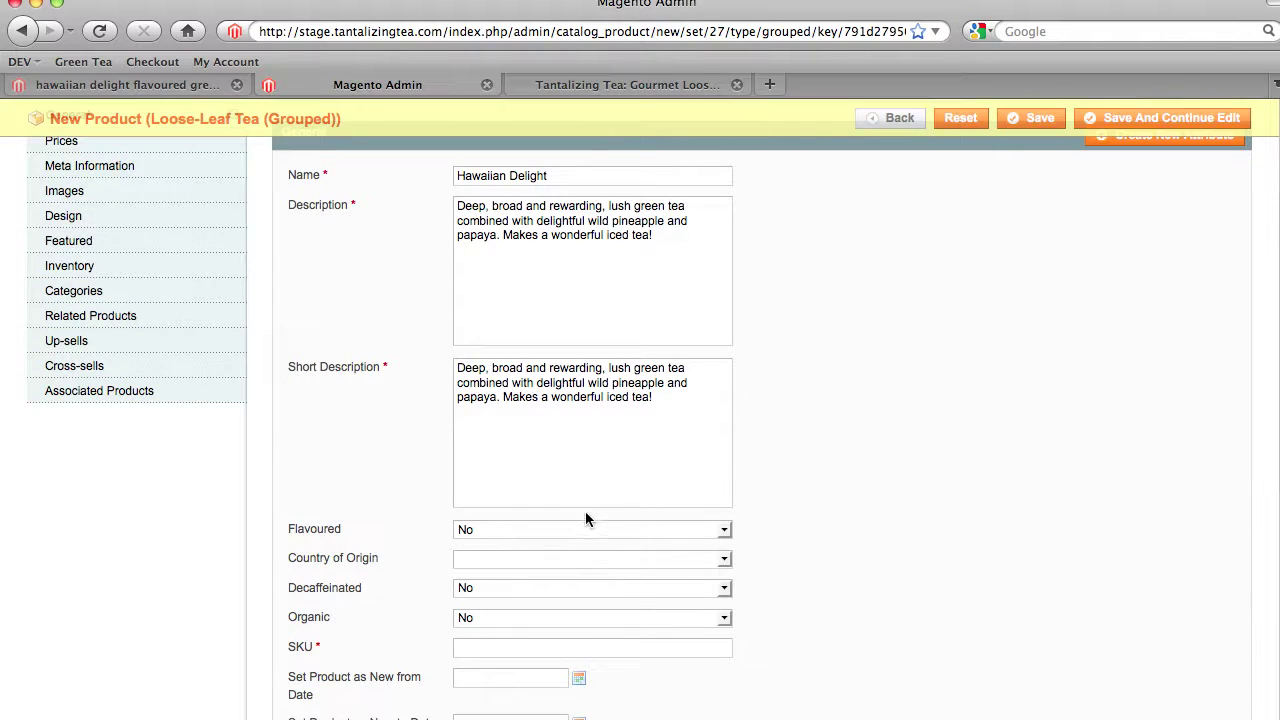
- Open the staging store's Green Tea category page and set the new product's Flavoured attribute to Yes
{"action": "left_click", "coordinate": [483, 533]}
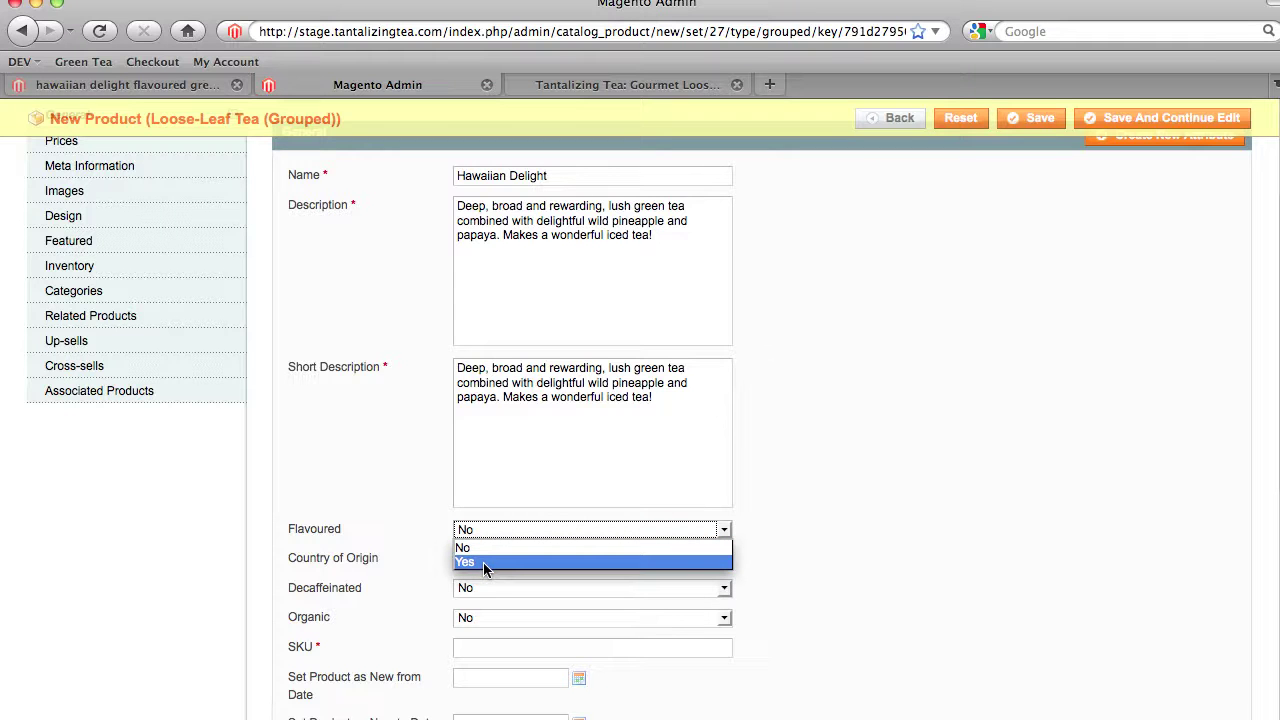
{"action": "left_click", "coordinate": [605, 86]}
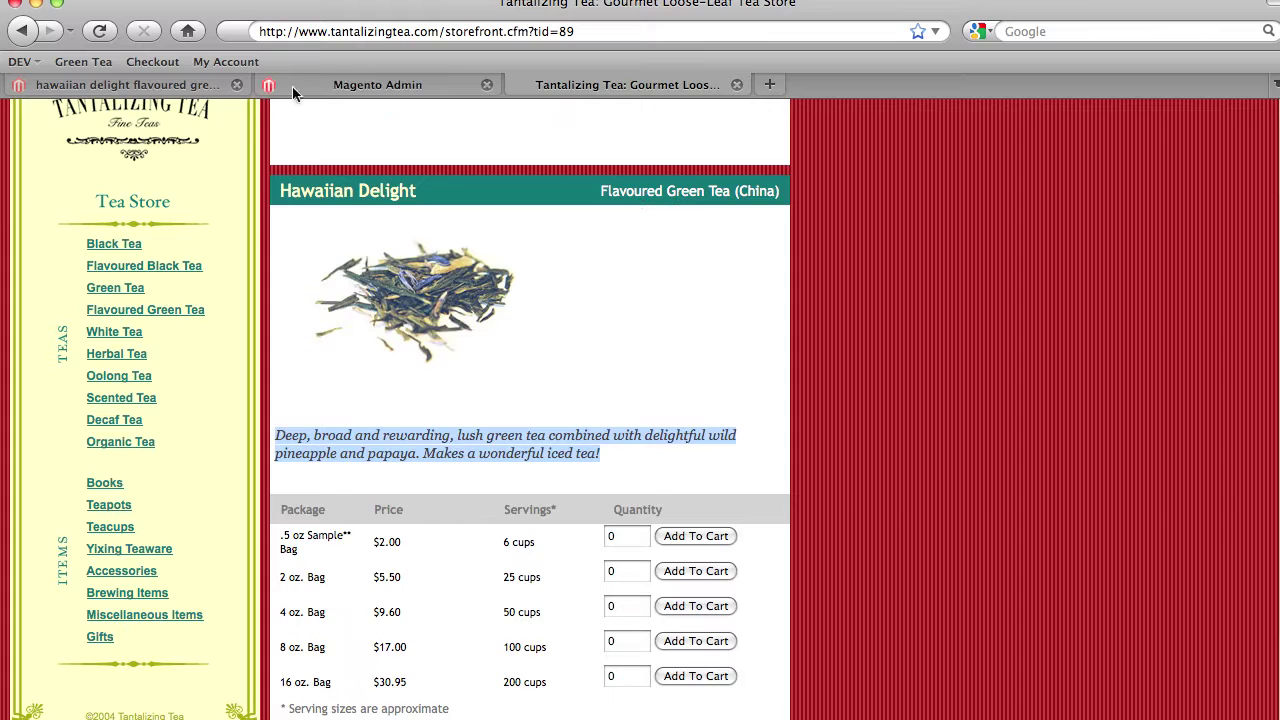
{"action": "left_click", "coordinate": [178, 88]}
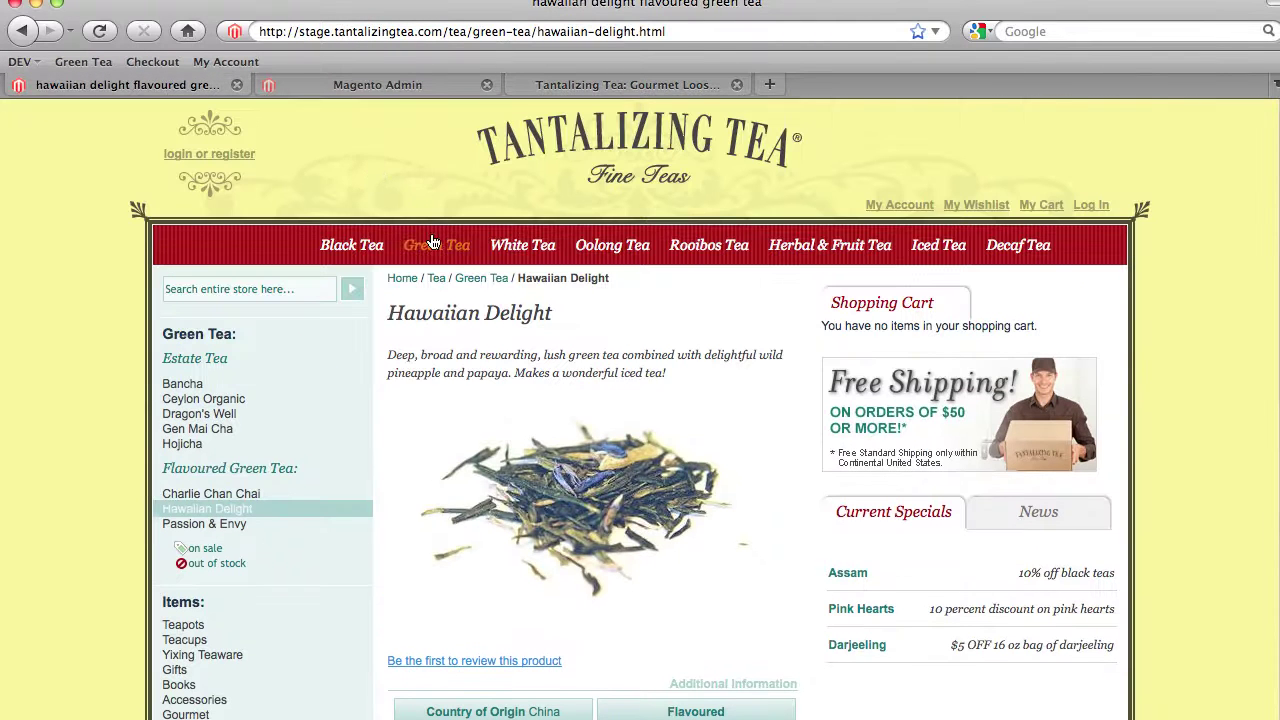
{"action": "left_click", "coordinate": [440, 255]}
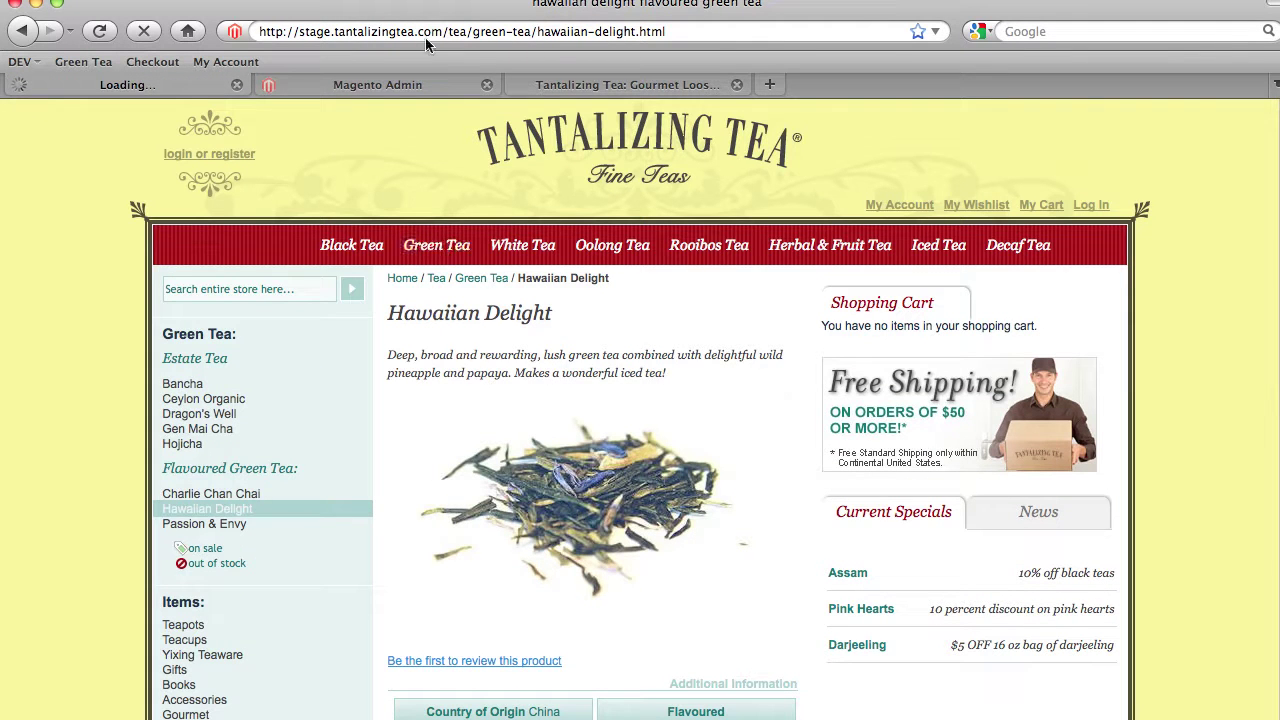
{"action": "left_click", "coordinate": [397, 88]}
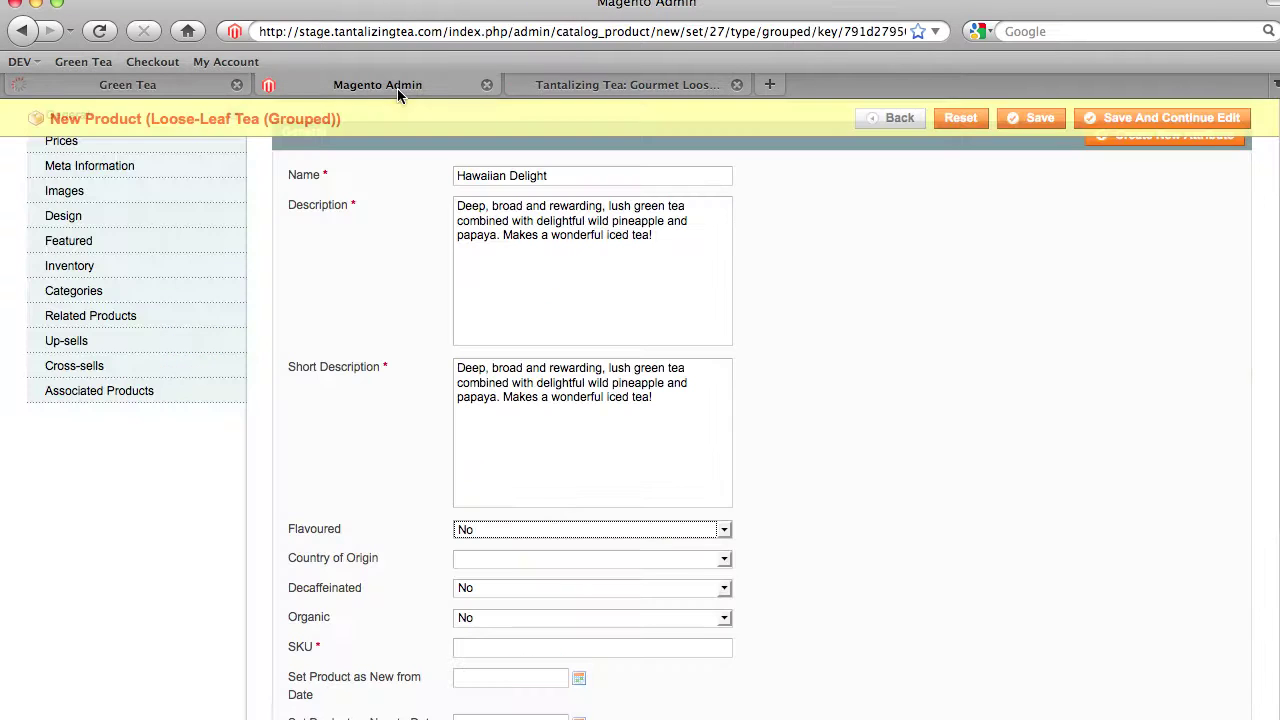
{"action": "left_click", "coordinate": [509, 529]}
{"action": "left_click", "coordinate": [497, 560]}
- Compare the Estate Tea and Flavoured Green Tea lists on the staging store's Green Tea page with the product's Flavoured option
{"action": "left_click", "coordinate": [185, 86]}
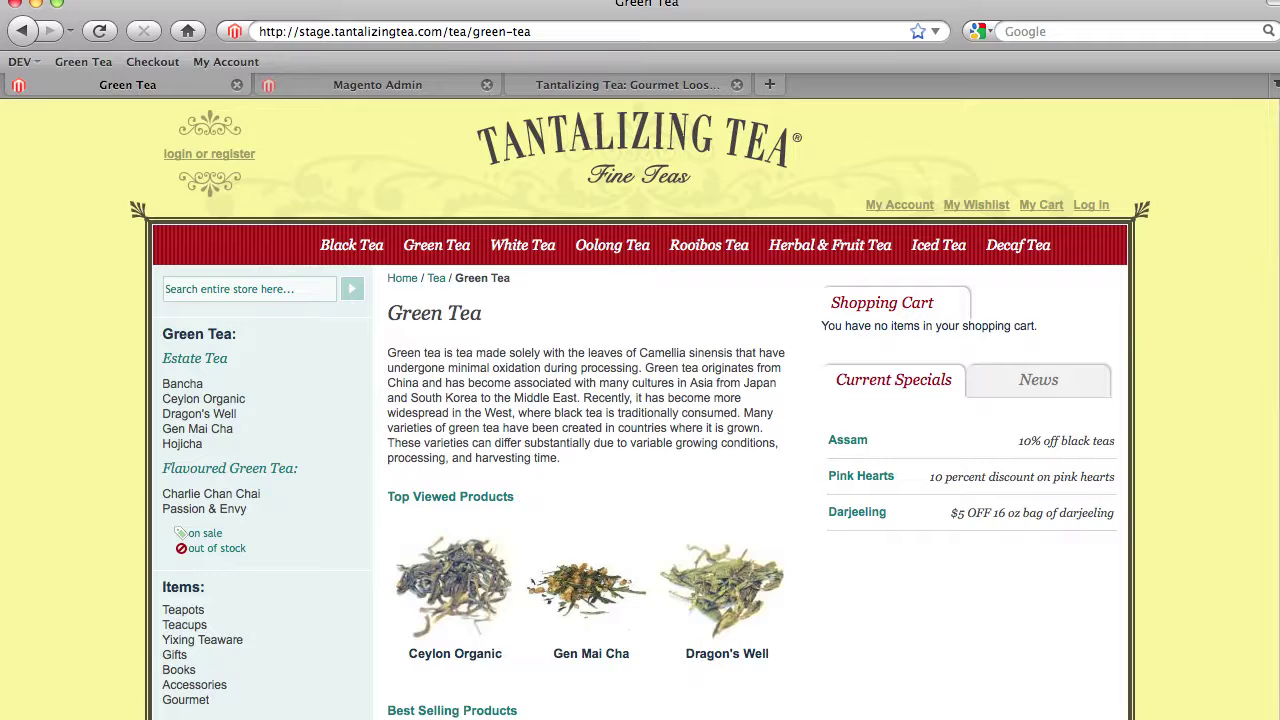
{"action": "scroll", "coordinate": [646, 398], "scroll_direction": "down", "scroll_amount": 1}
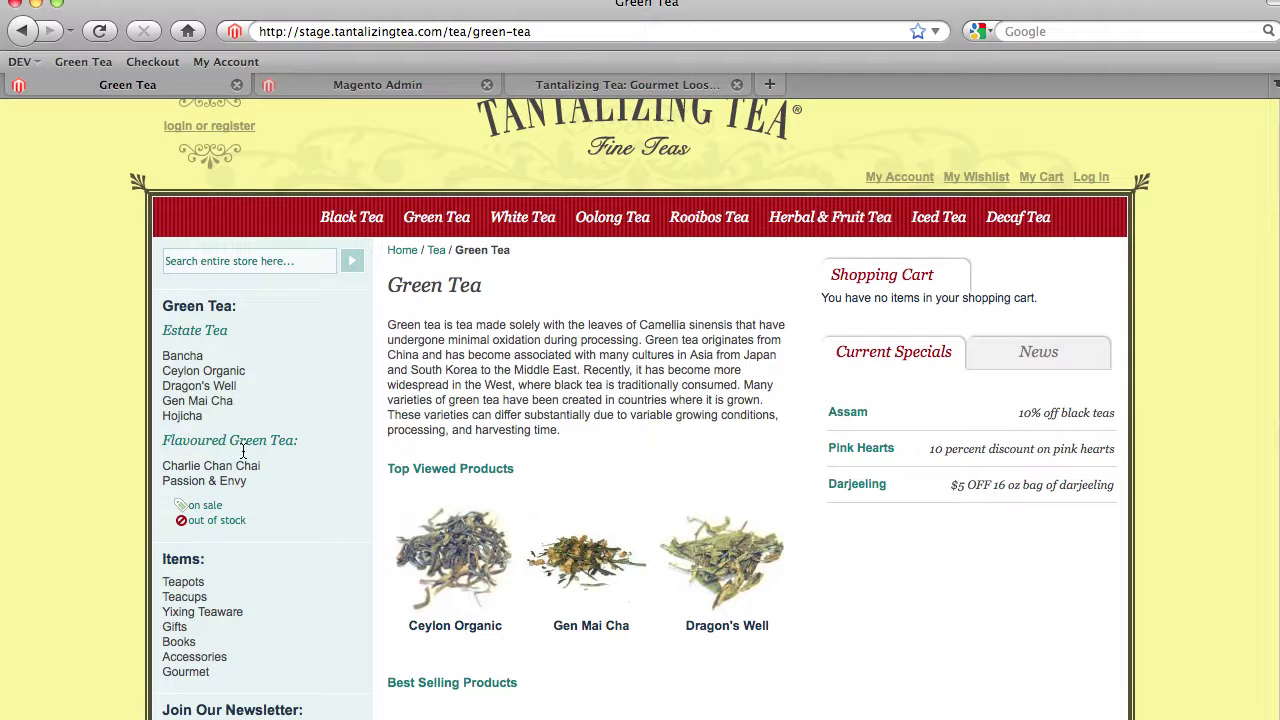
{"action": "left_click", "coordinate": [441, 84]}
{"action": "left_click", "coordinate": [478, 529]}
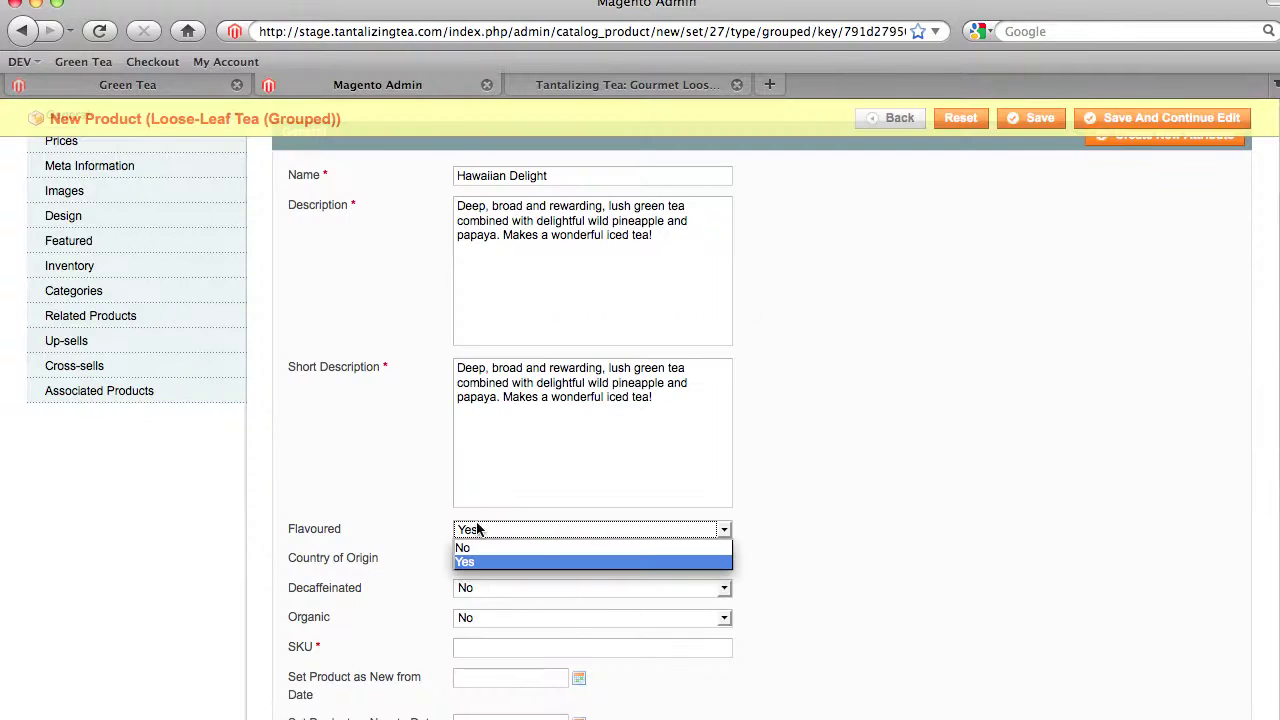
{"action": "left_click", "coordinate": [483, 561]}
{"action": "left_click", "coordinate": [167, 82]}
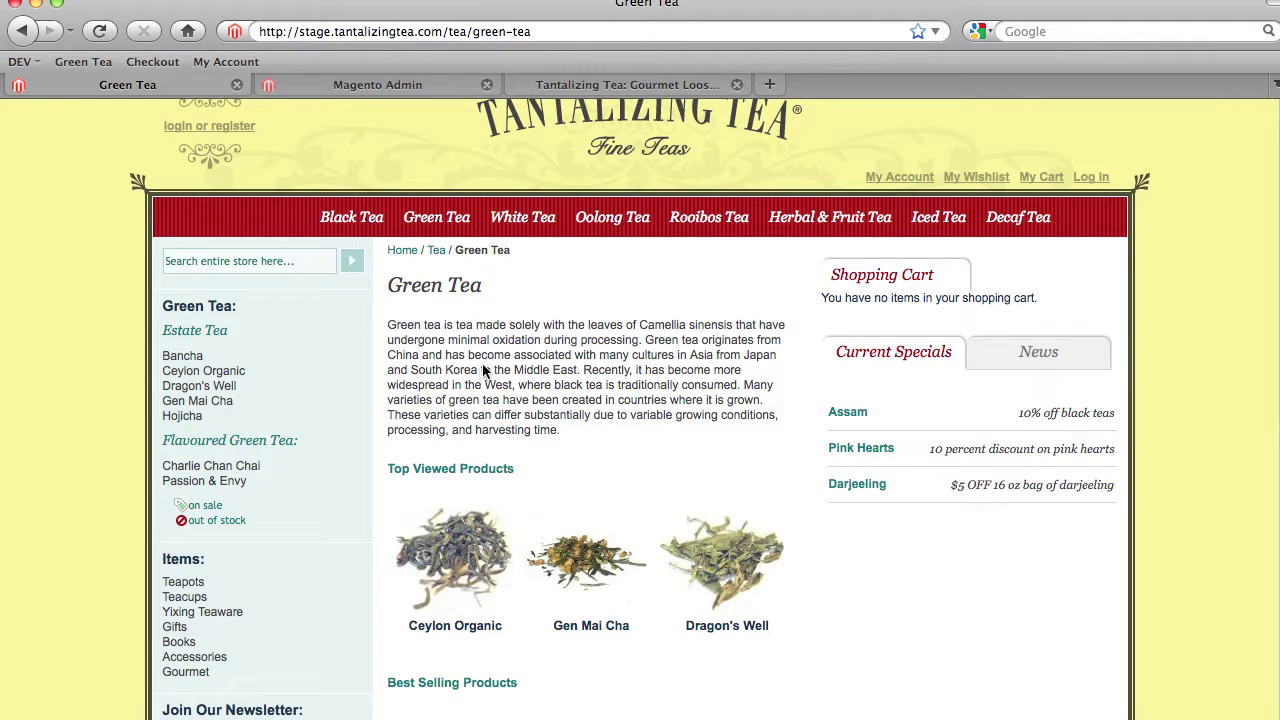
{"action": "left_click", "coordinate": [388, 92]}
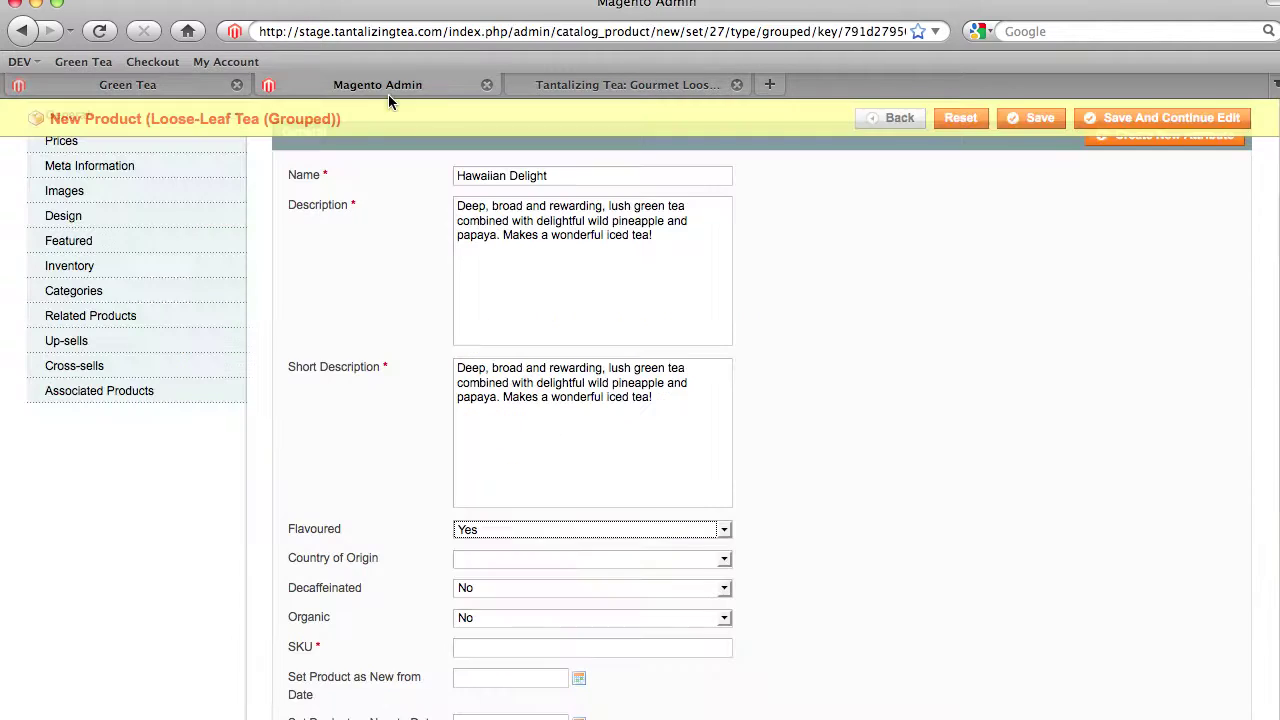
{"action": "left_click", "coordinate": [500, 530]}
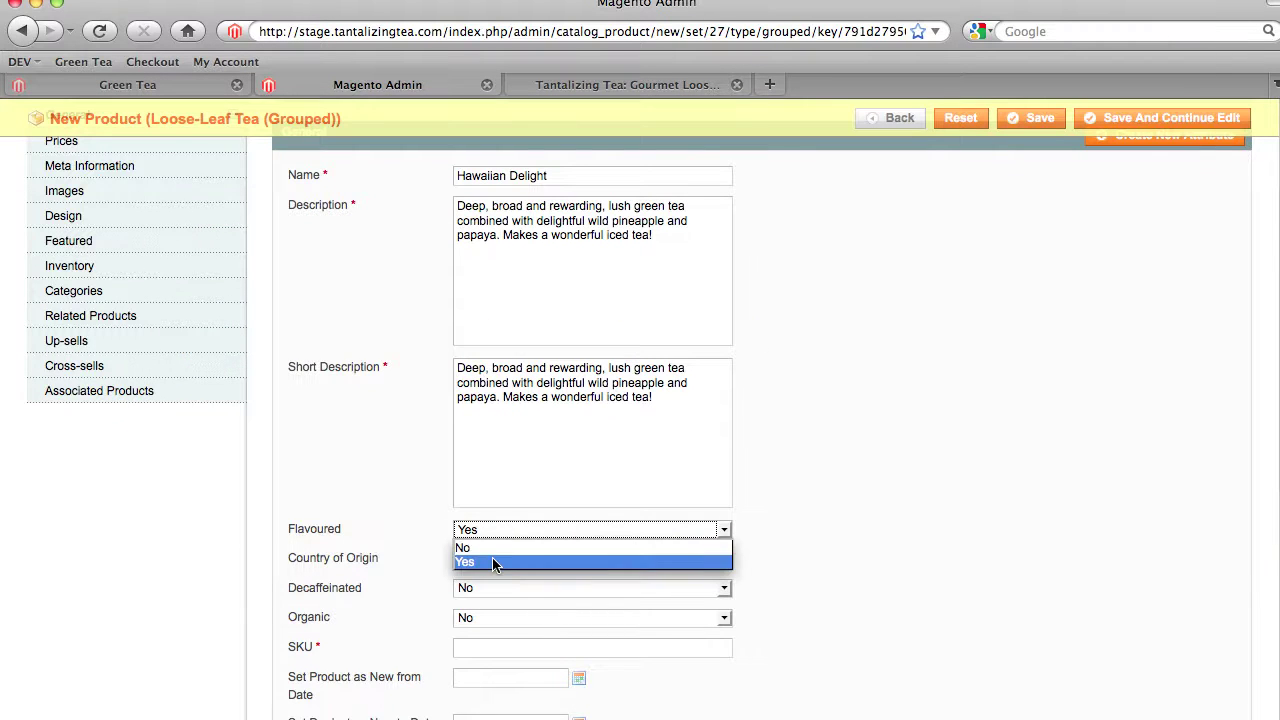
{"action": "left_click", "coordinate": [492, 561]}
- Check the tea's origin on the old storefront page and set Country of Origin to China
{"action": "left_click", "coordinate": [680, 86]}
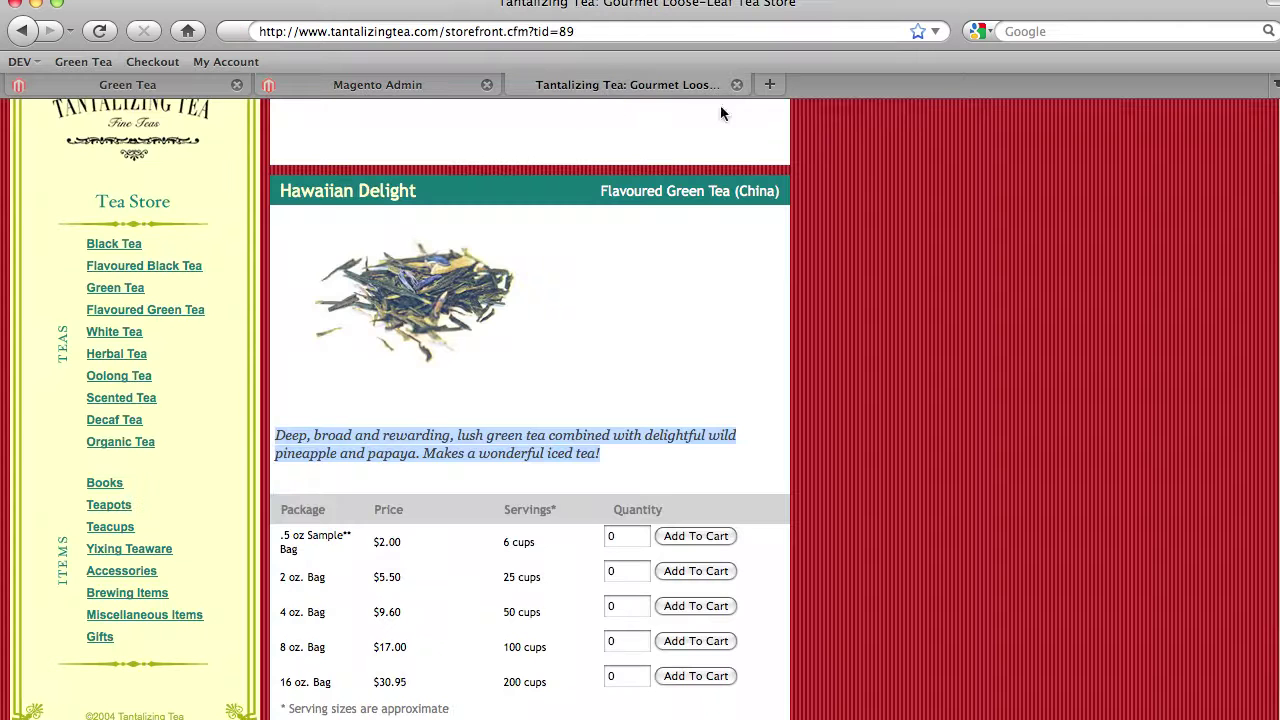
{"action": "left_click", "coordinate": [386, 88]}
{"action": "left_click", "coordinate": [470, 559]}
{"action": "left_click", "coordinate": [481, 591]}
{"action": "left_click", "coordinate": [485, 562]}
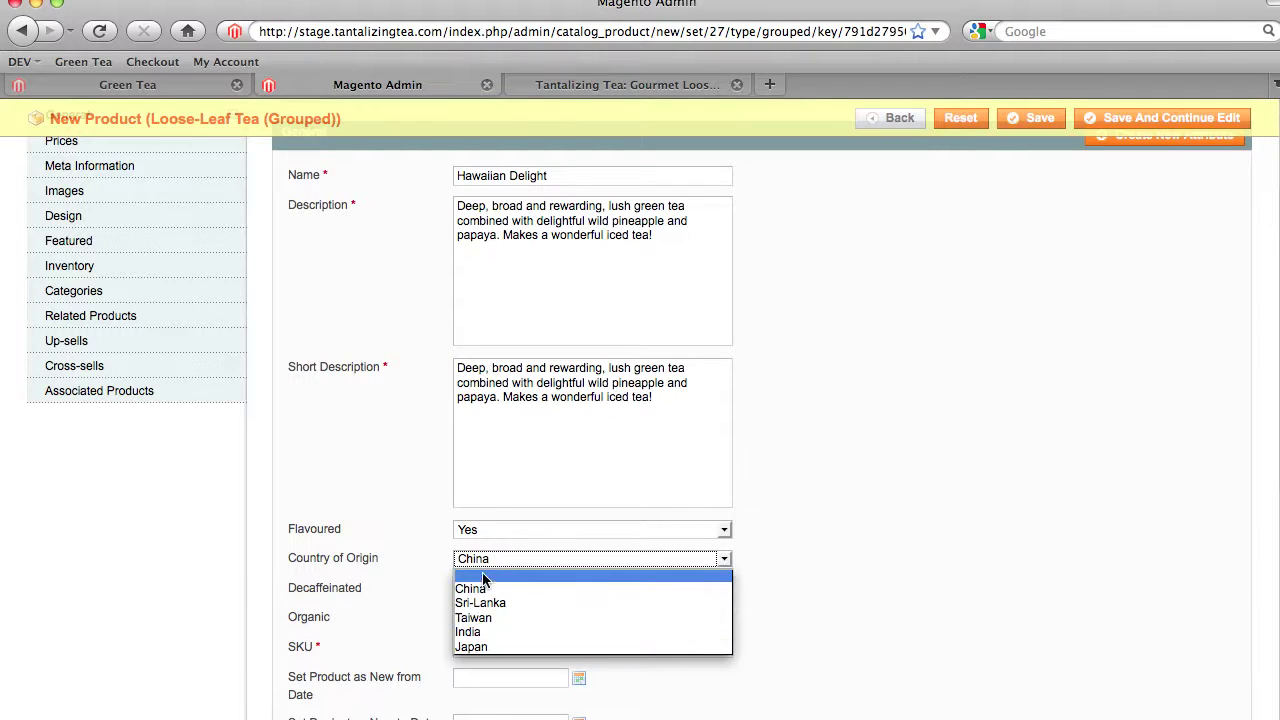
{"action": "left_click", "coordinate": [510, 560]}
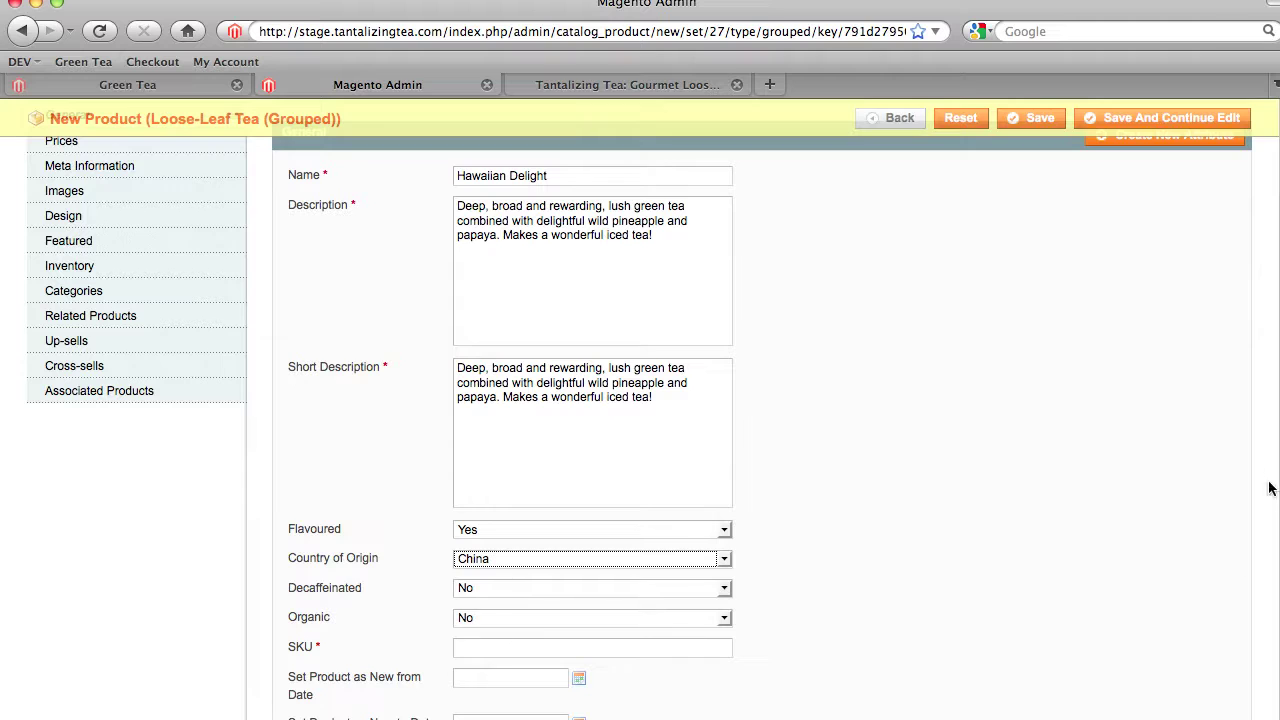
- Set the product's SKU to hawaiian_delight_grouped
{"action": "scroll", "coordinate": [760, 420], "scroll_direction": "down", "scroll_amount": 3}
{"action": "left_click", "coordinate": [496, 530]}
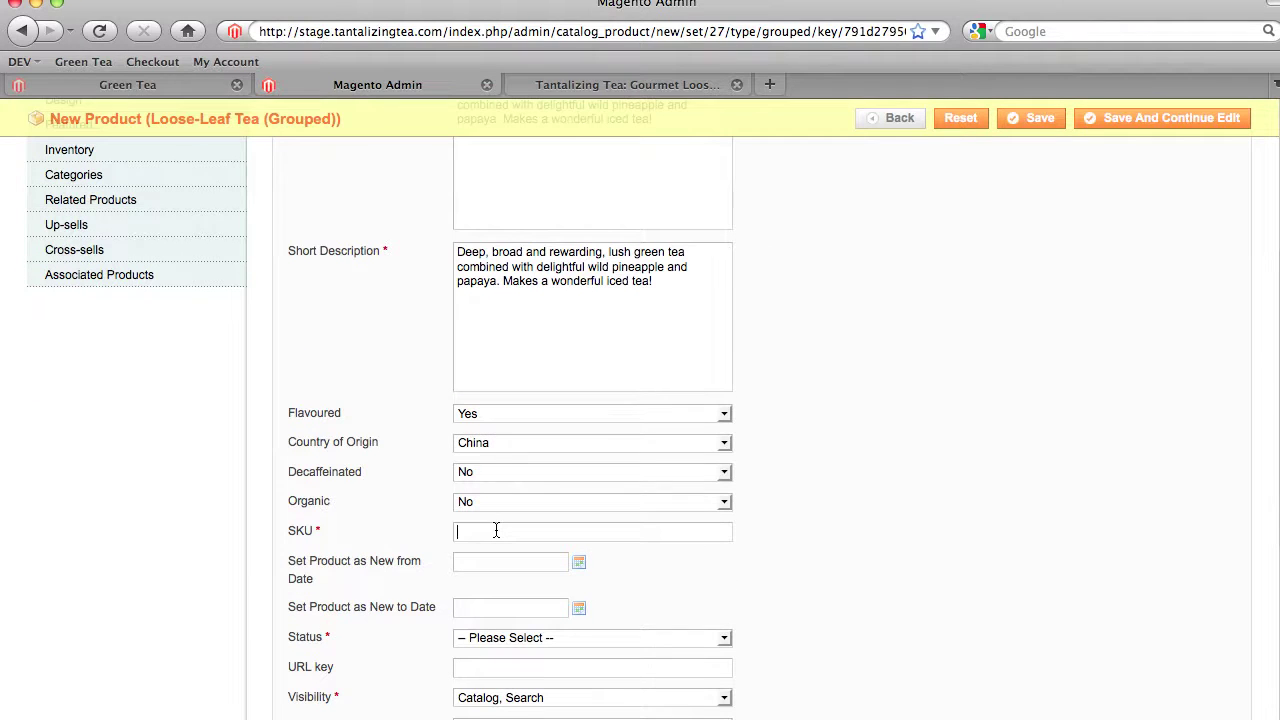
{"action": "type", "text": "h"}
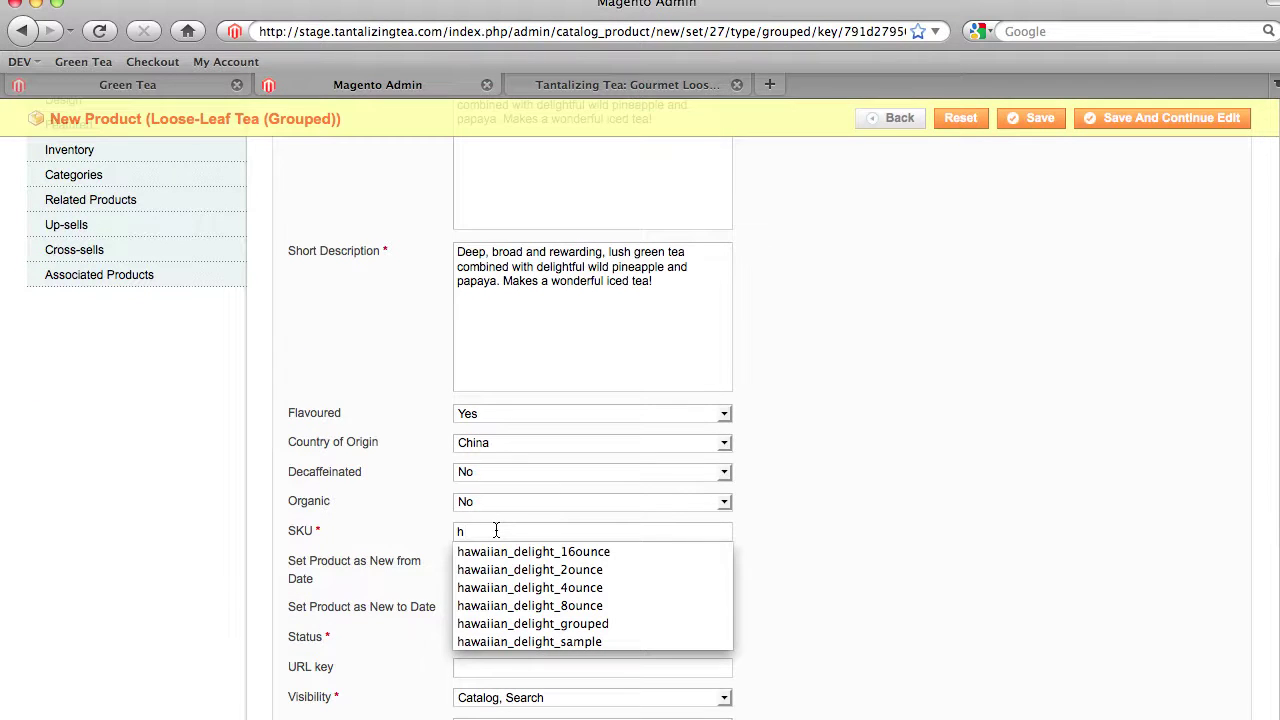
{"action": "key", "text": "Down"}
{"action": "key", "text": "Tab"}
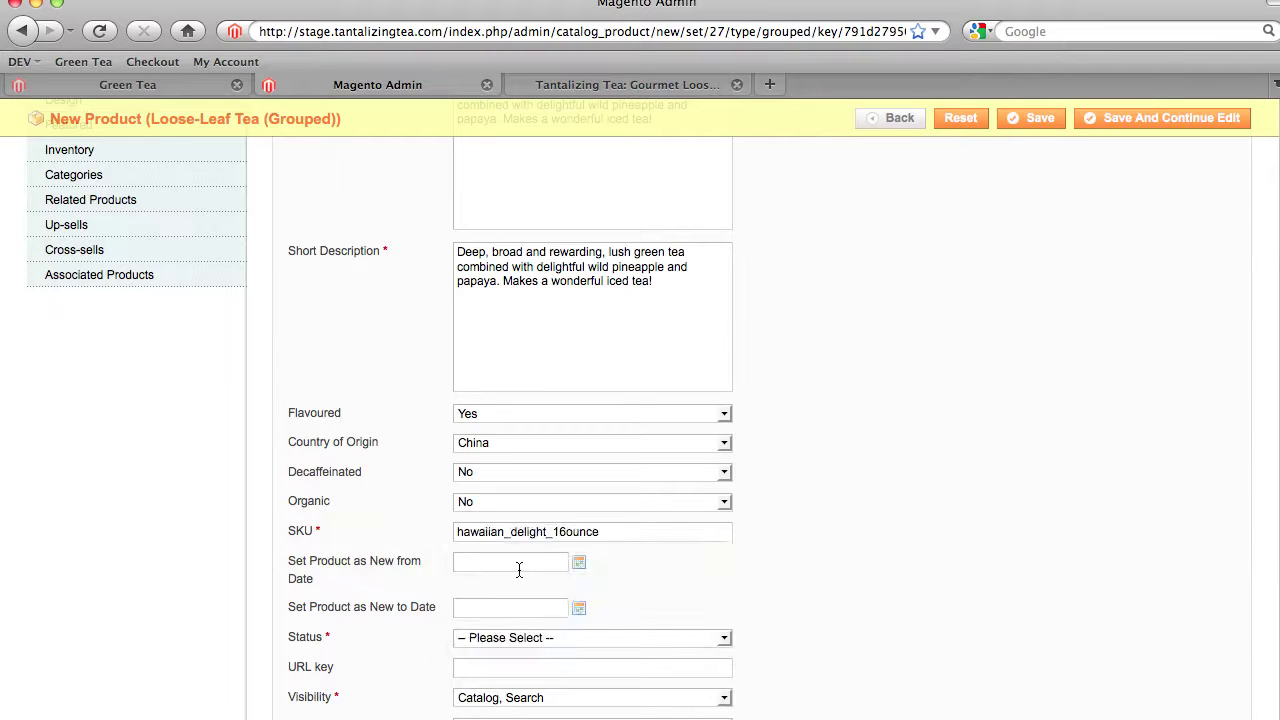
{"action": "left_click_drag", "start_coordinate": [553, 536], "coordinate": [665, 540]}
{"action": "key", "text": "BackSpace"}
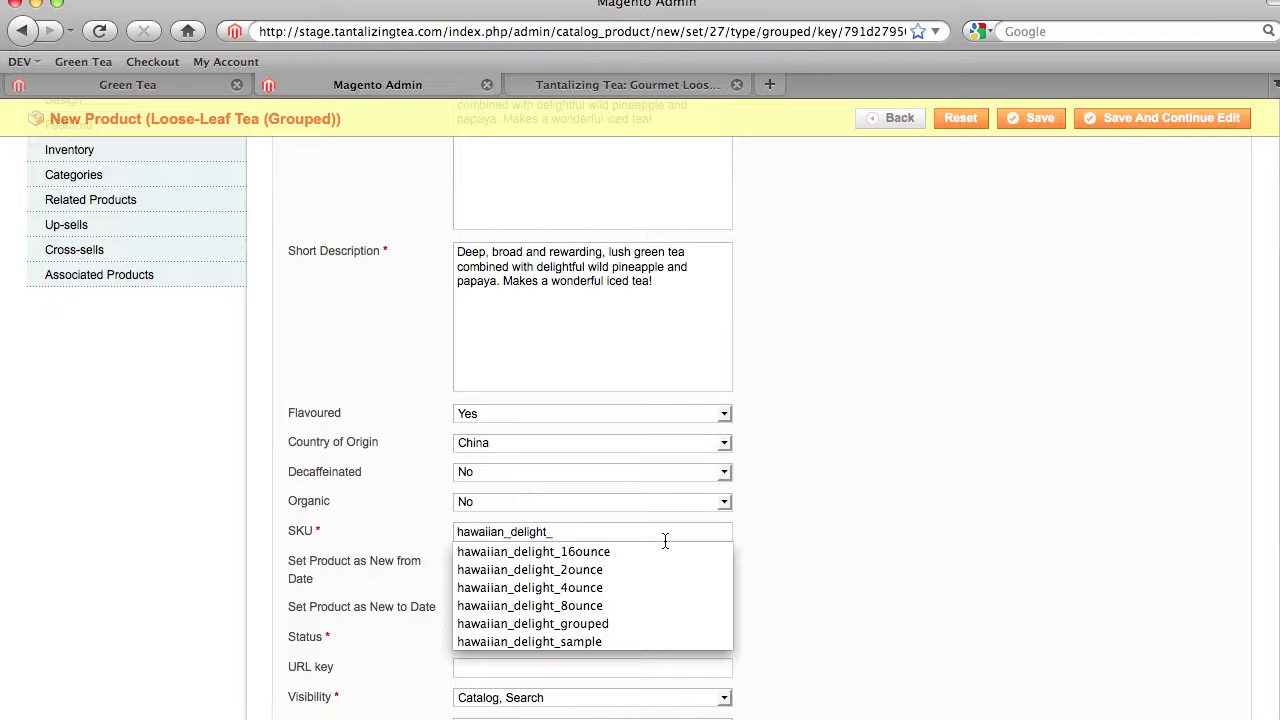
{"action": "type", "text": "grouped"}
{"action": "key", "text": "Tab"}
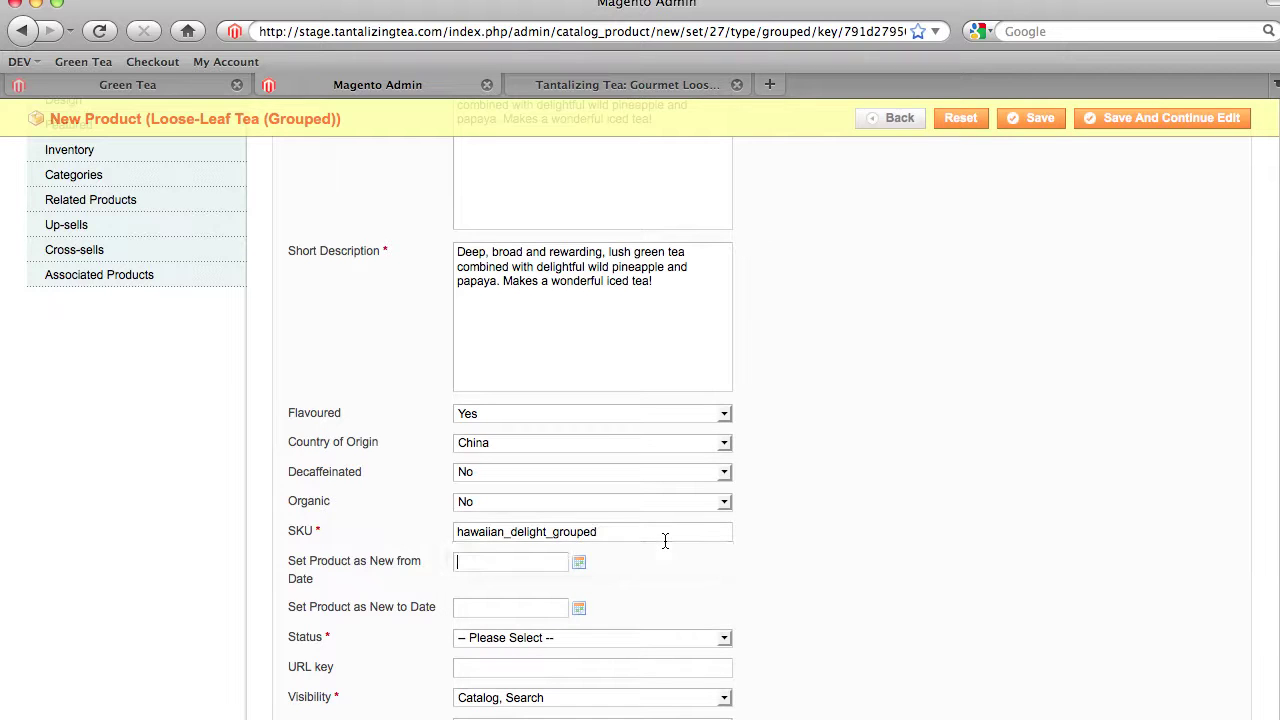
- Set the product's Status to Enabled and its Visibility to Catalog, Search
{"action": "left_click", "coordinate": [524, 640]}
{"action": "left_click", "coordinate": [519, 670]}
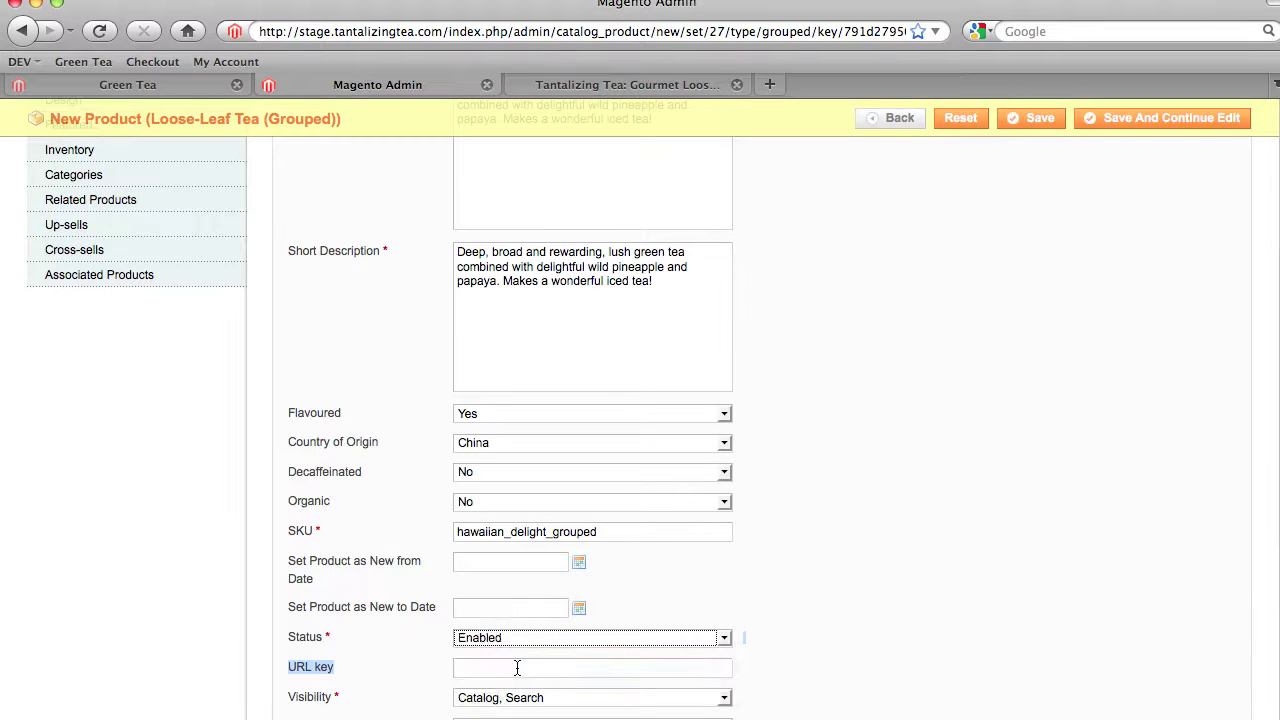
{"action": "scroll", "coordinate": [1275, 516], "scroll_direction": "down", "scroll_amount": 3}
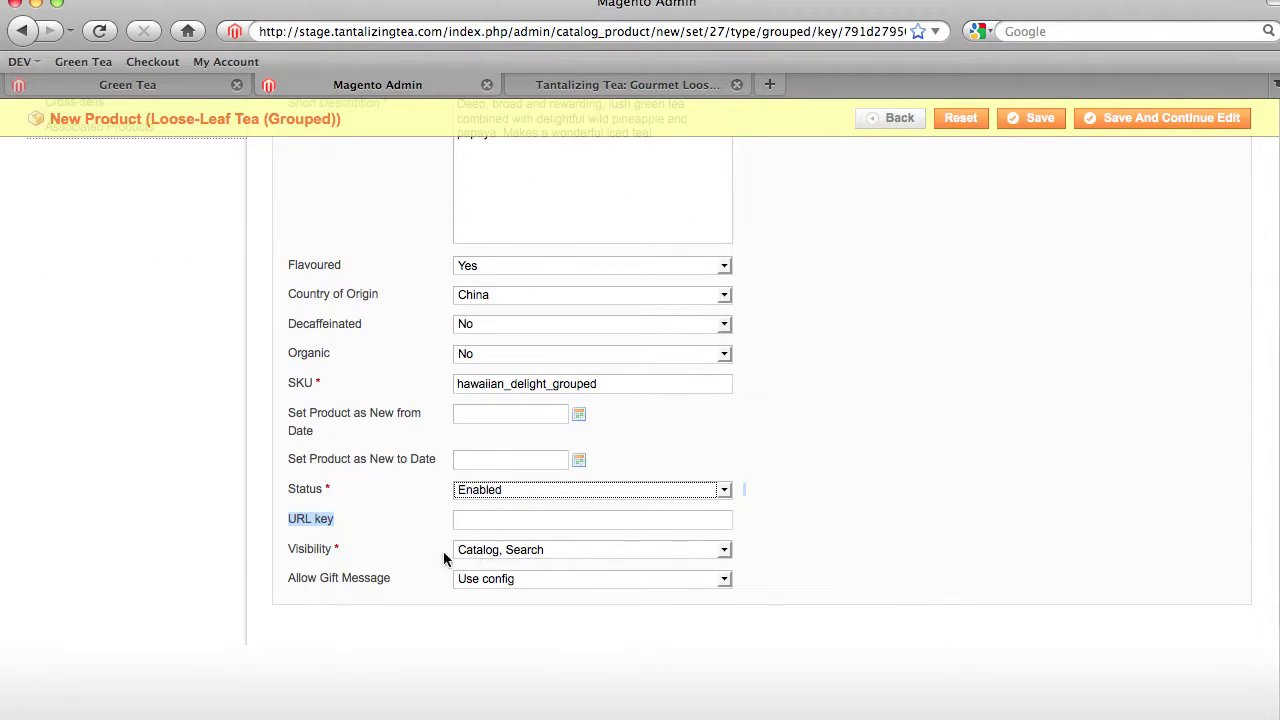
{"action": "left_click", "coordinate": [535, 553]}
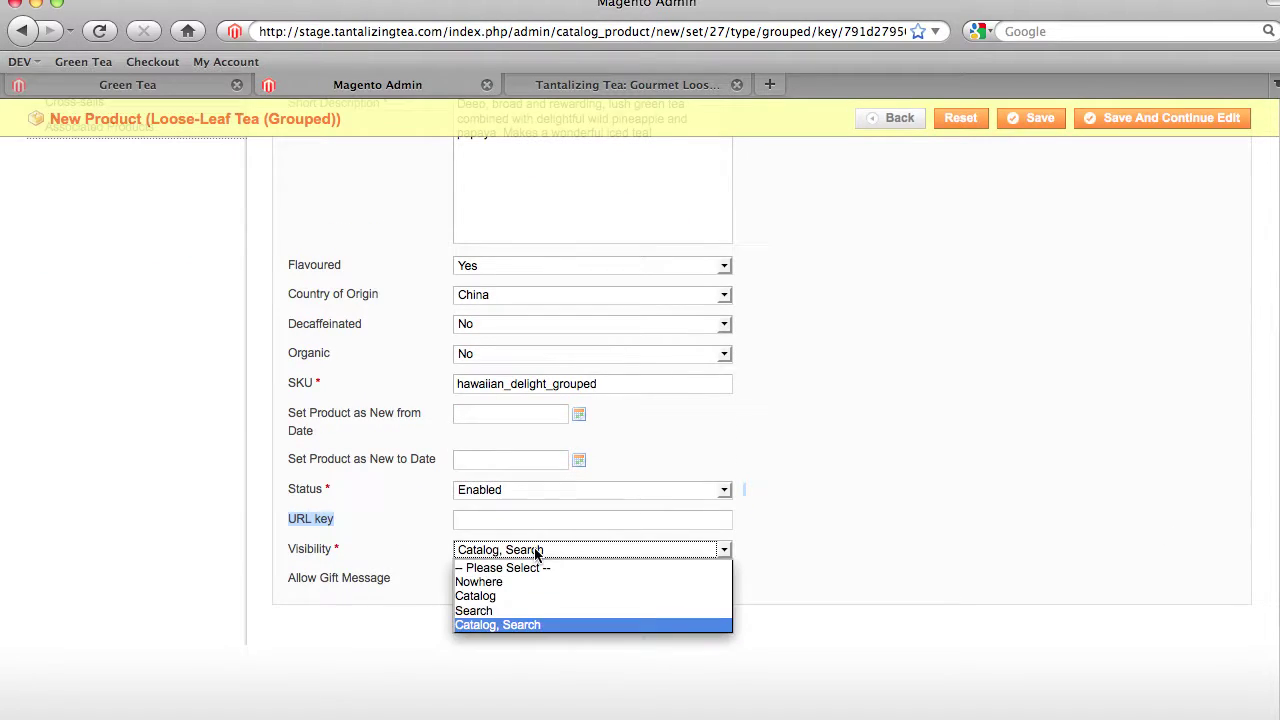
{"action": "left_click", "coordinate": [517, 624]}
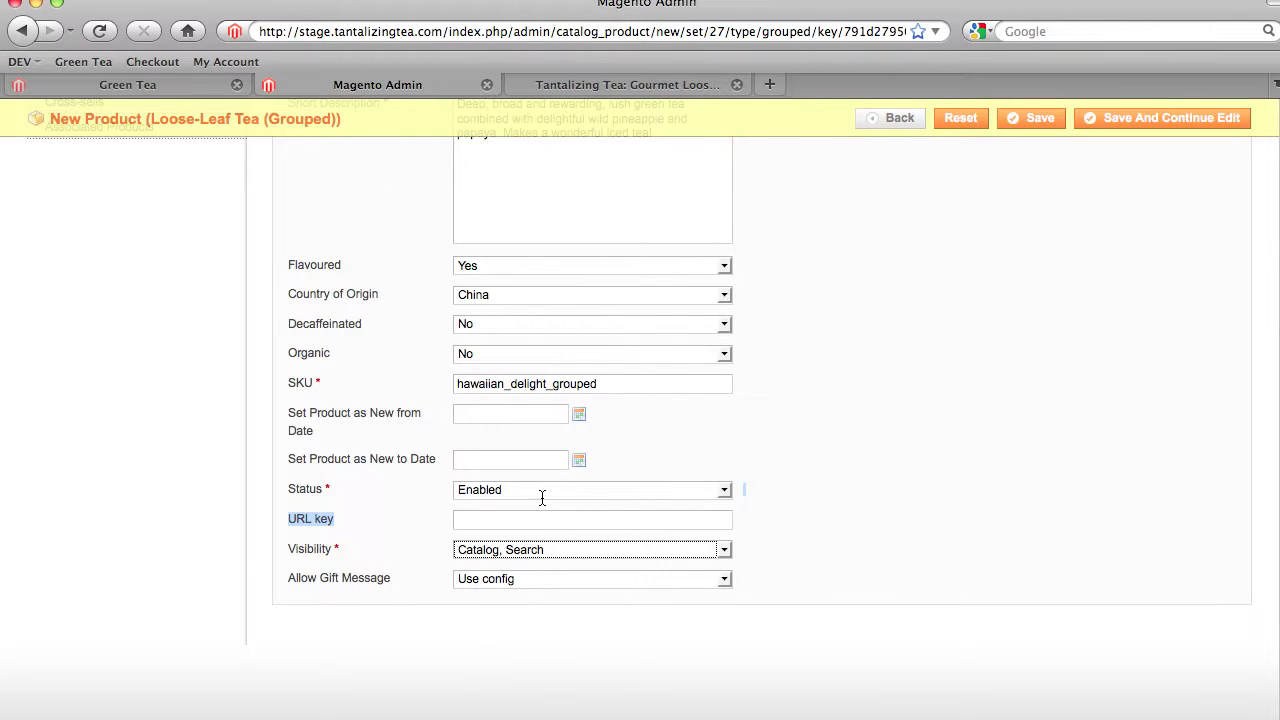
- Compare the product's Visibility options with the category listing and search field on the staging store's Green Tea page, keeping Catalog, Search
{"action": "left_click", "coordinate": [145, 88]}
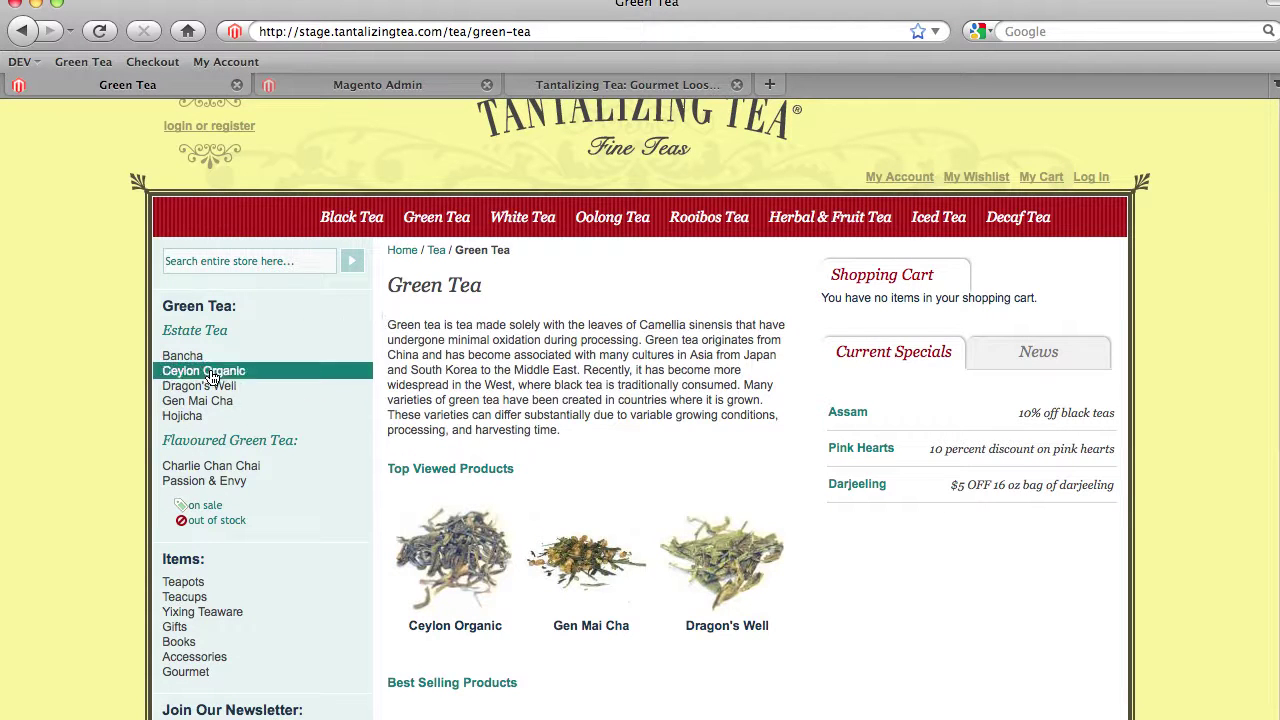
{"action": "left_click", "coordinate": [207, 263]}
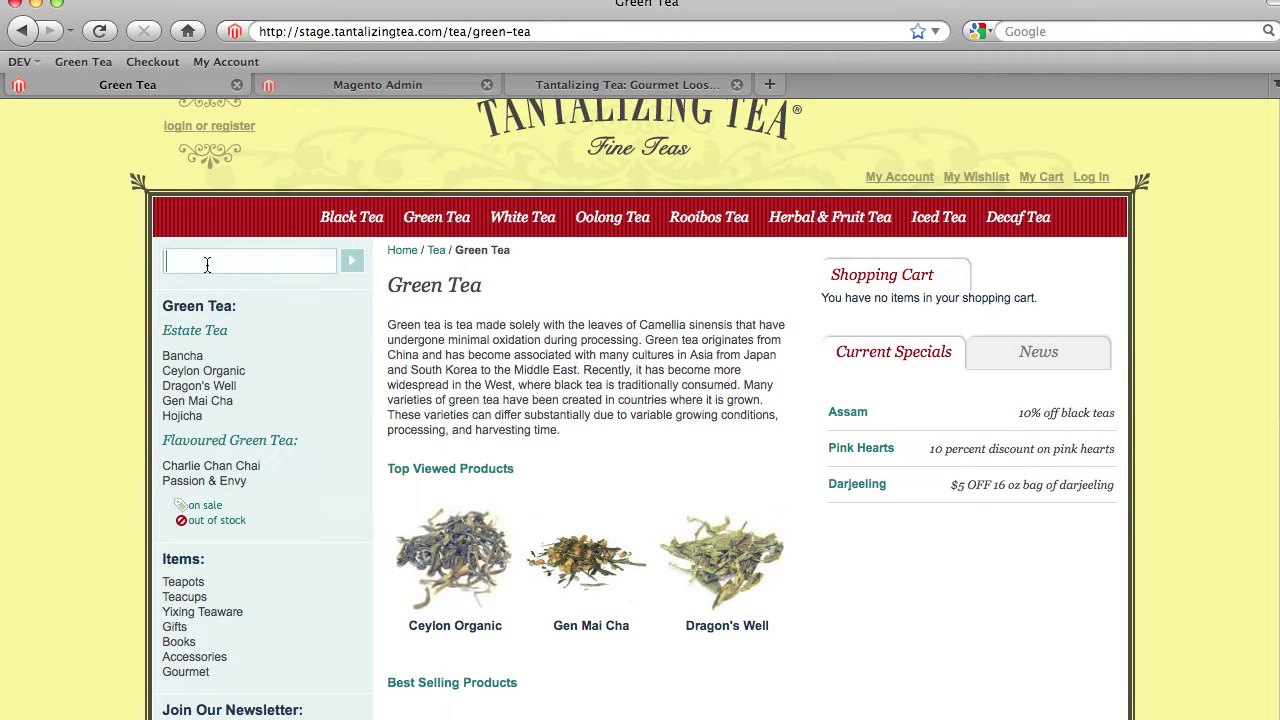
{"action": "left_click", "coordinate": [368, 86]}
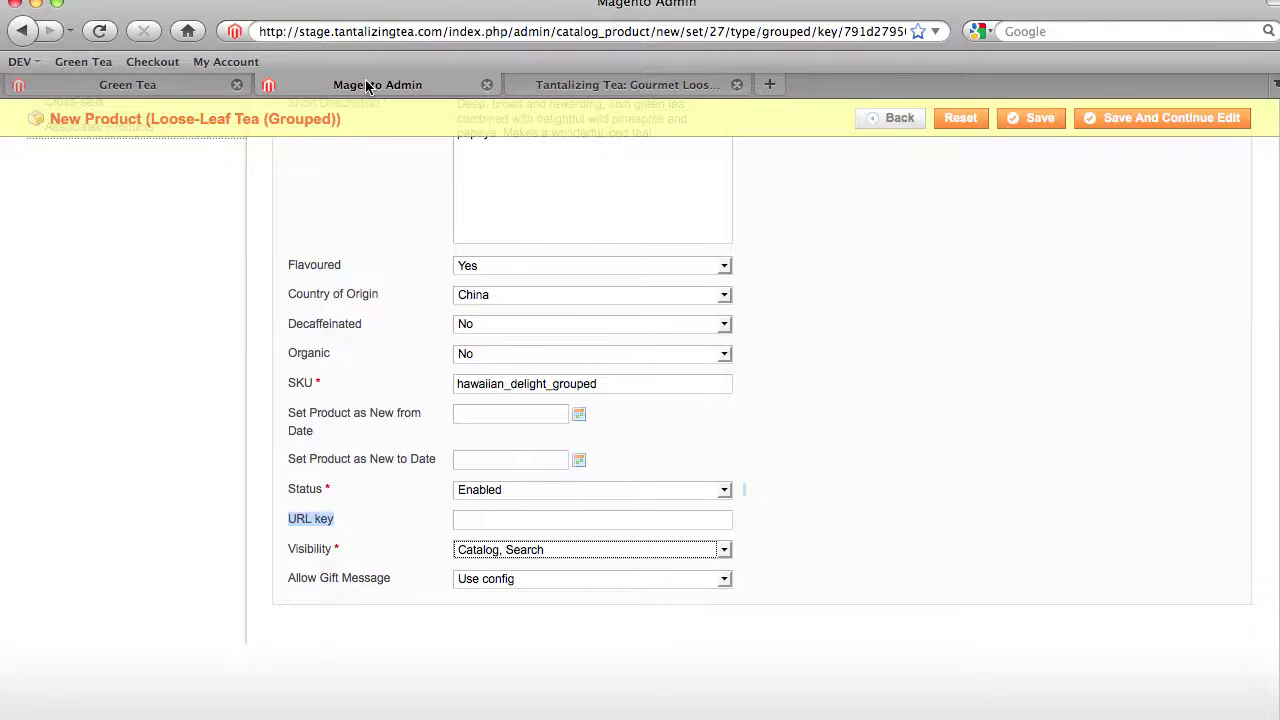
{"action": "left_click", "coordinate": [500, 550]}
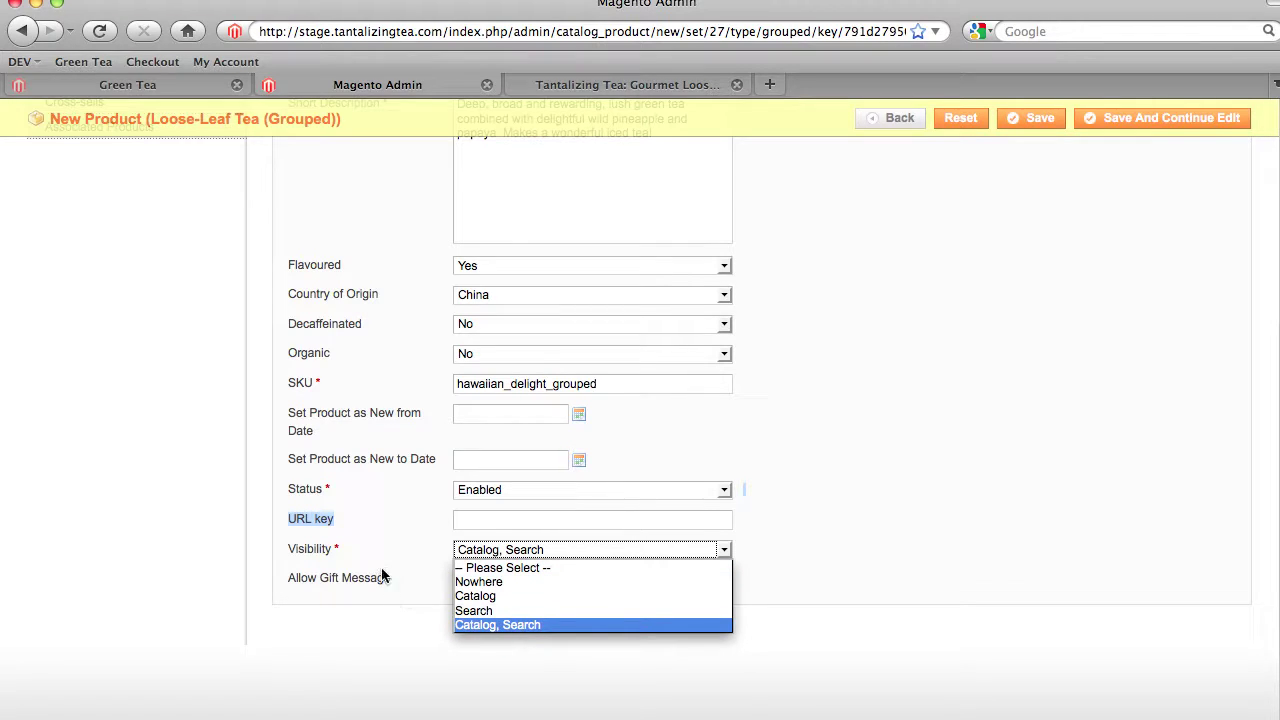
{"action": "left_click", "coordinate": [559, 623]}
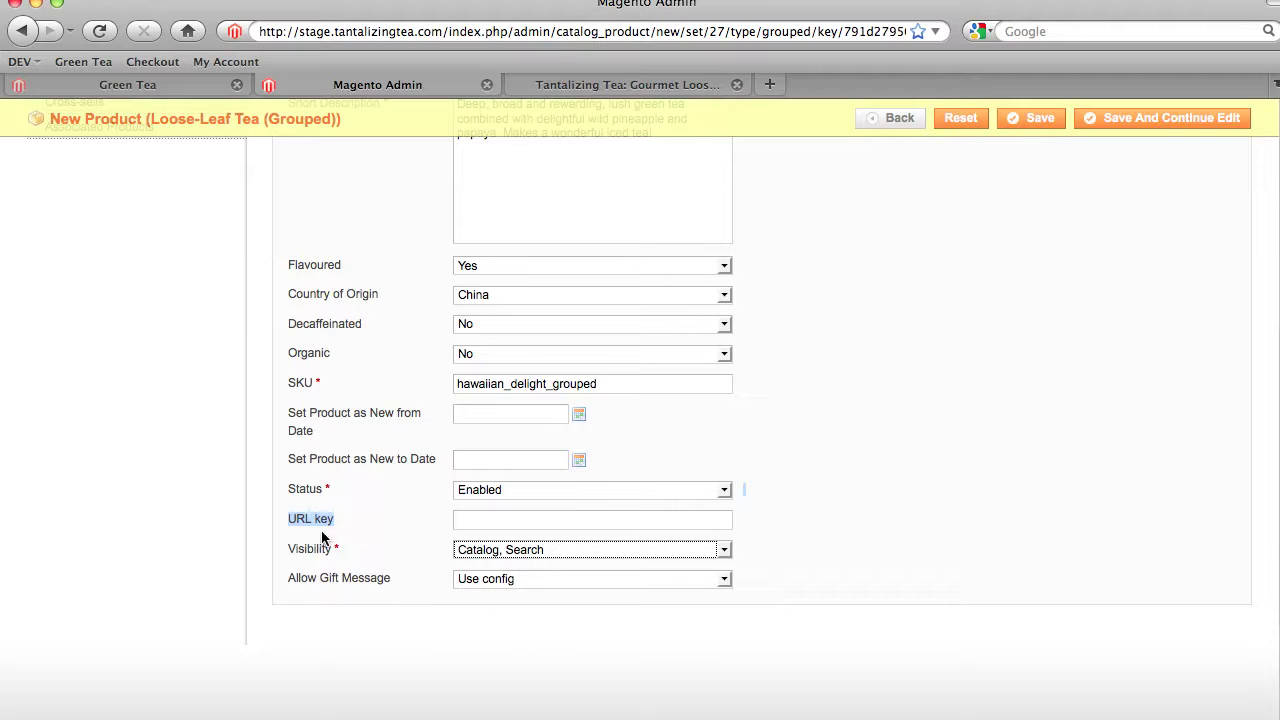
- Go past the product's Prices settings to its meta information and set the Meta Title to "hawaiian delight flavoured green tea"
{"action": "scroll", "coordinate": [396, 509], "scroll_direction": "up", "scroll_amount": 5}
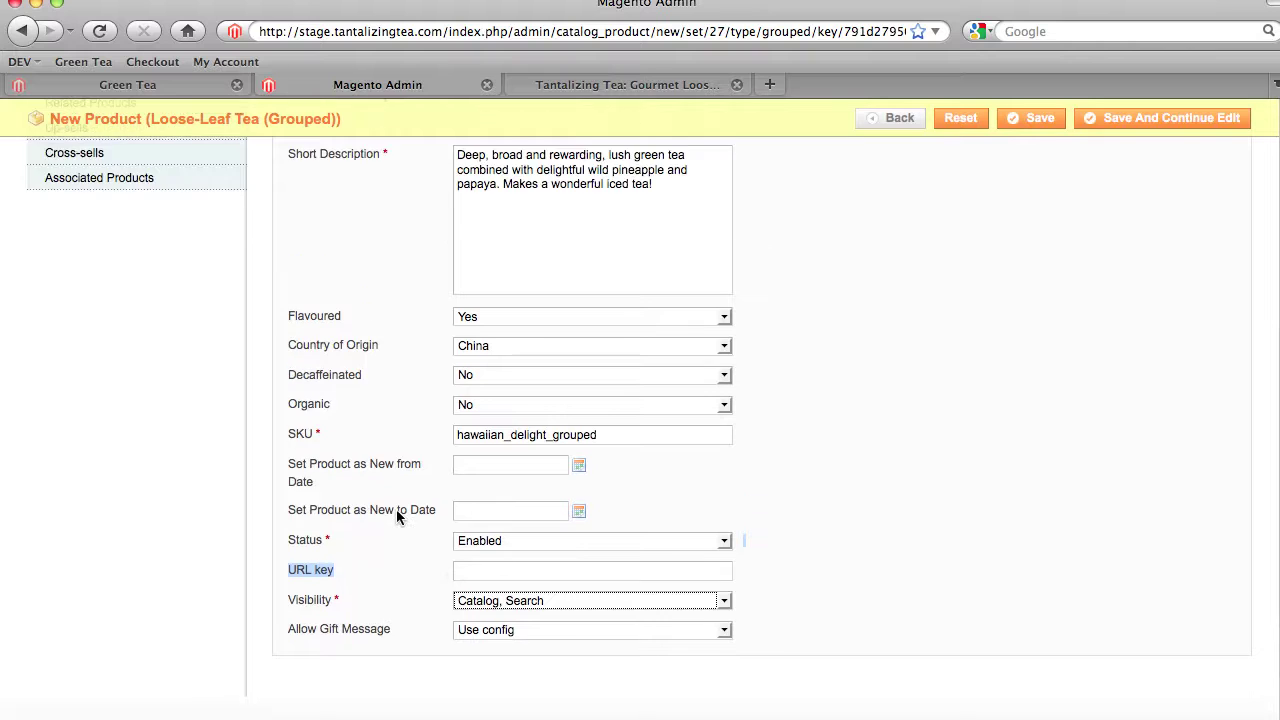
{"action": "left_click", "coordinate": [87, 266]}
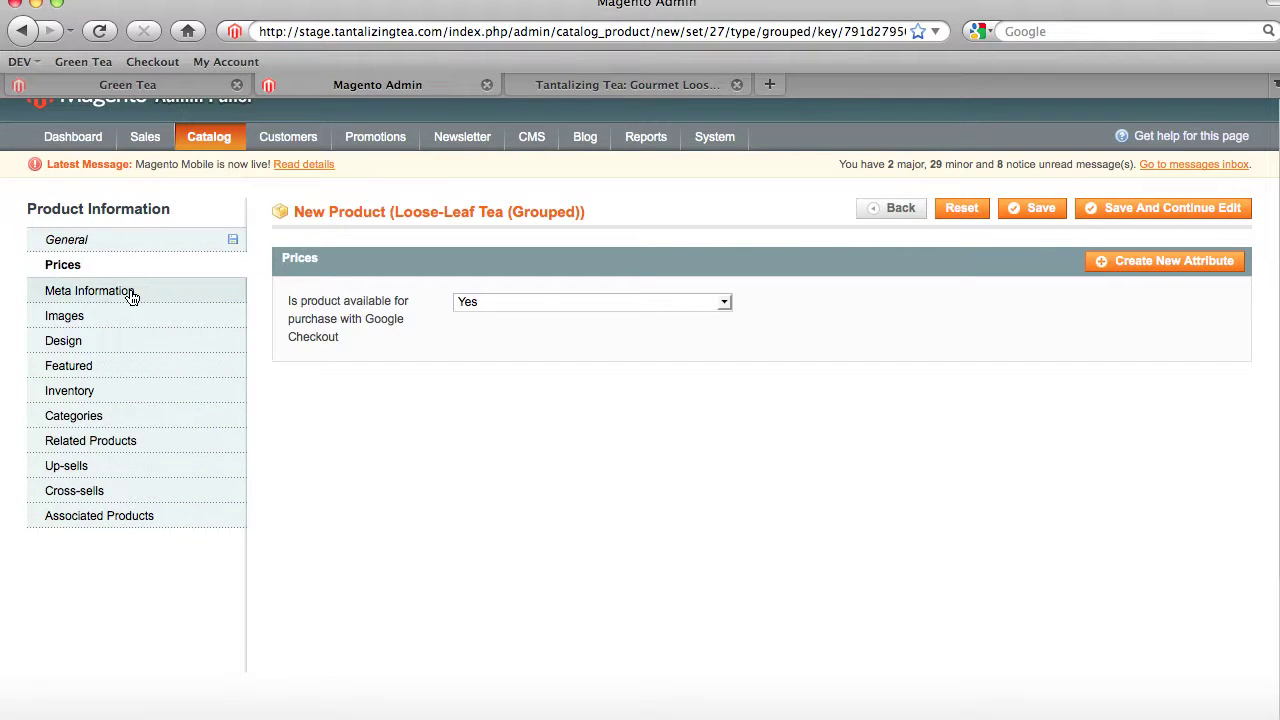
{"action": "left_click", "coordinate": [127, 296]}
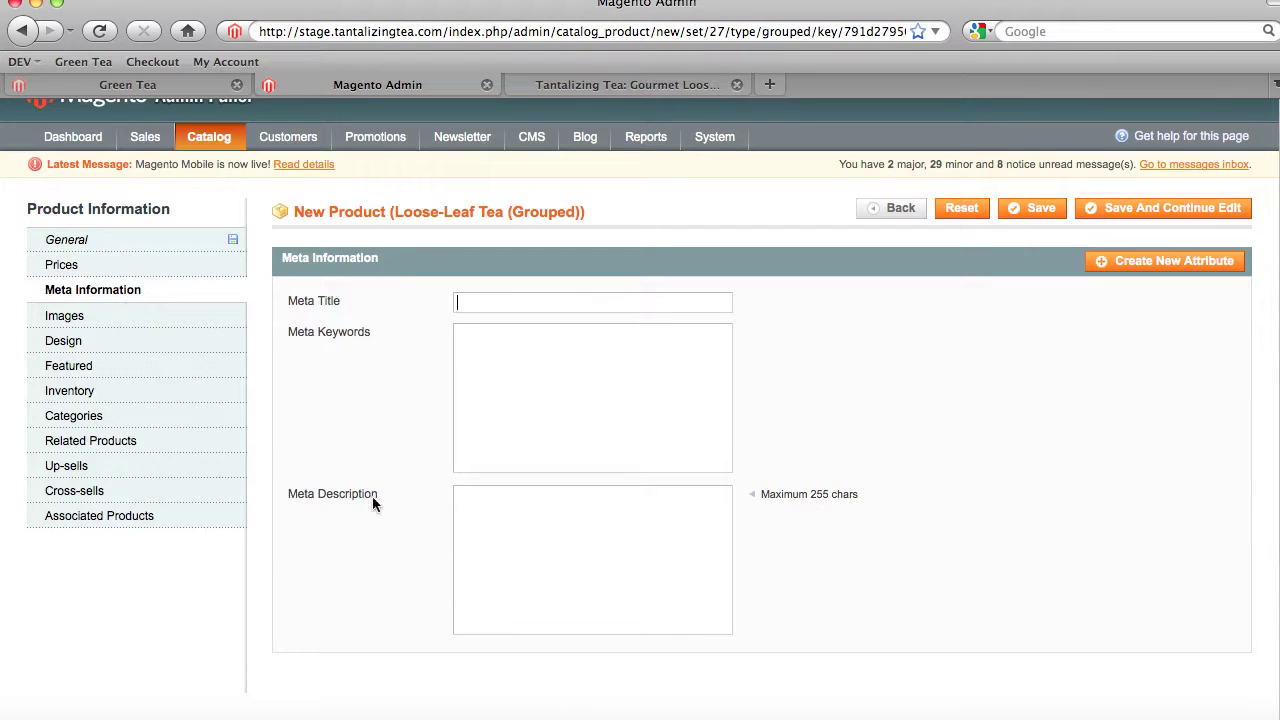
{"action": "type", "text": "h"}
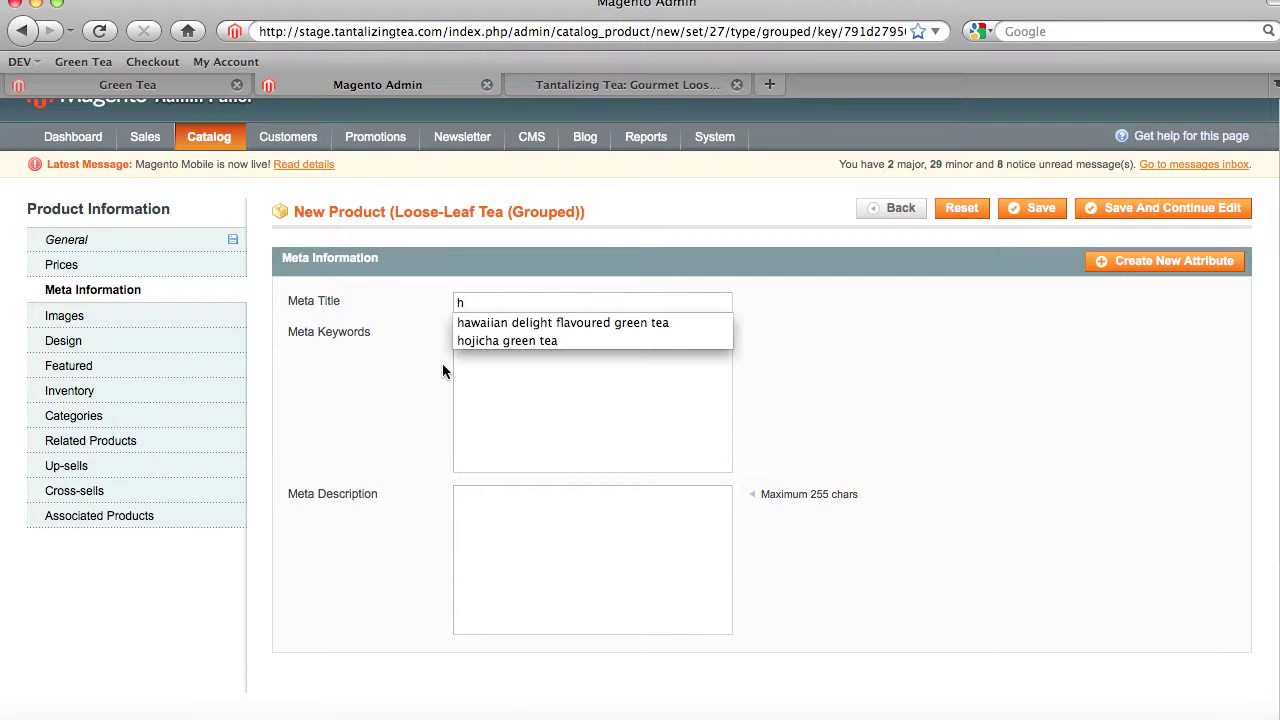
{"action": "key", "text": "Down"}
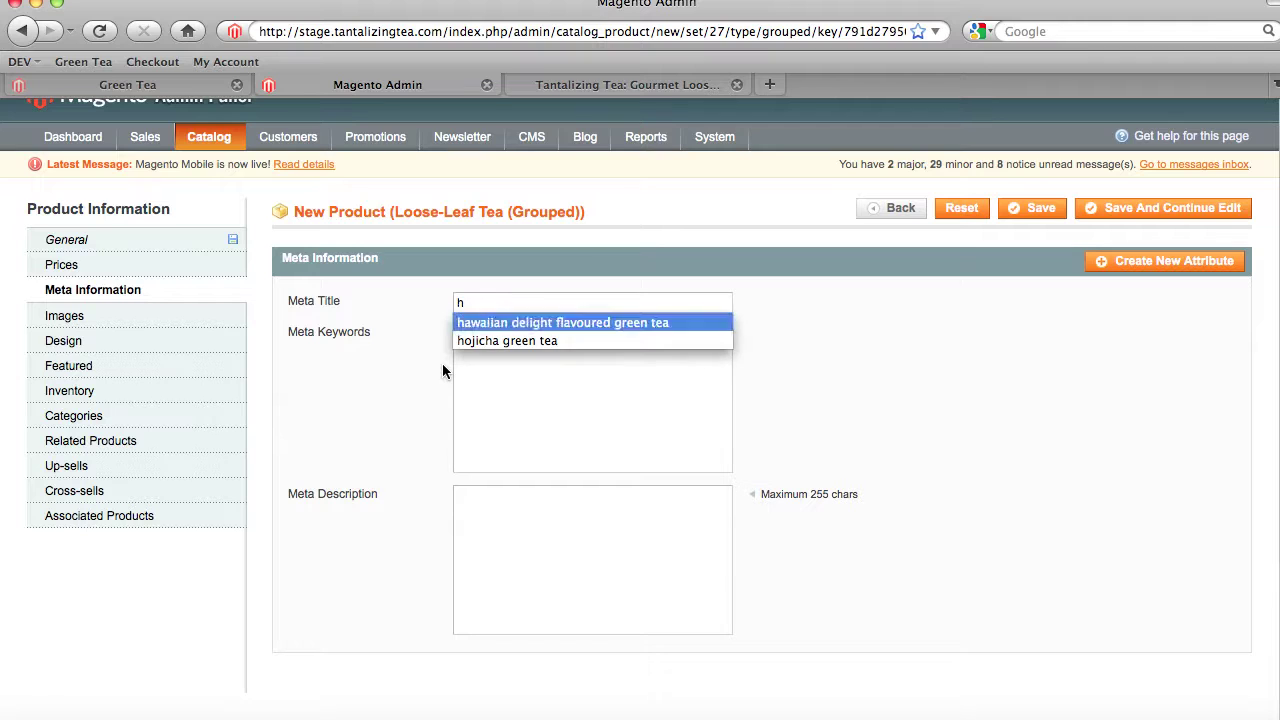
{"action": "key", "text": "Tab"}
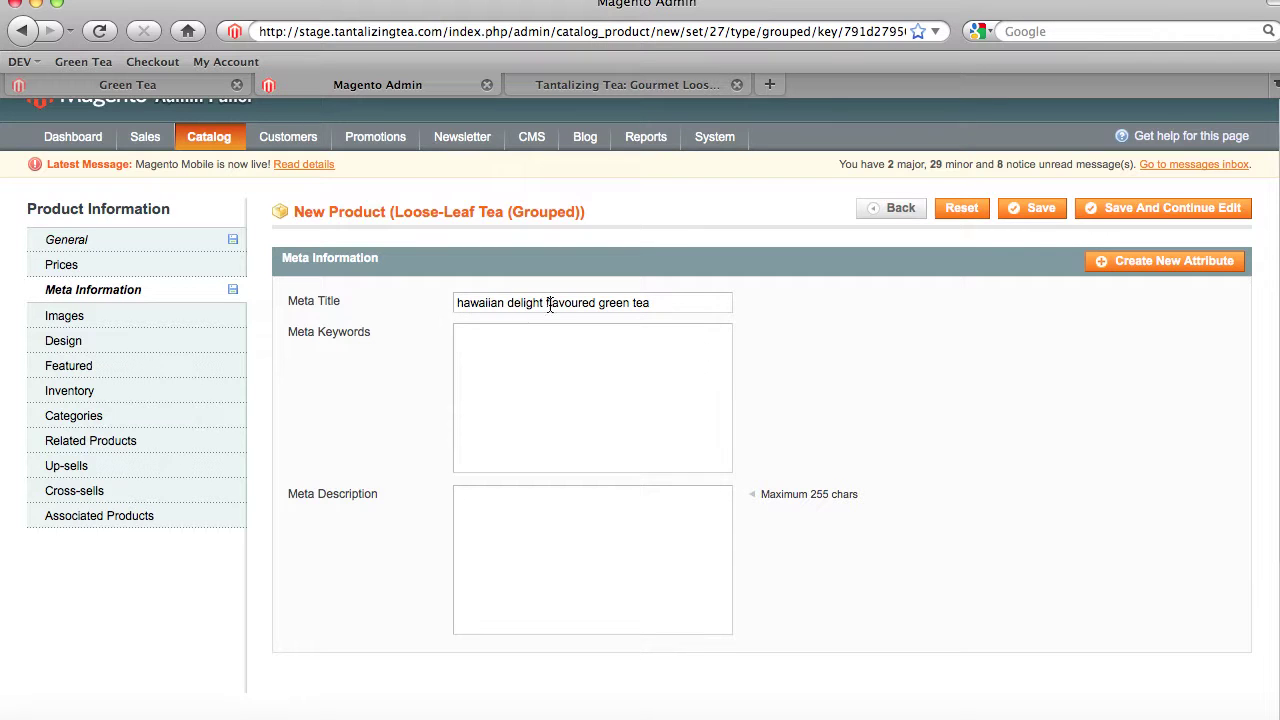
{"action": "left_click_drag", "start_coordinate": [666, 306], "coordinate": [547, 308]}
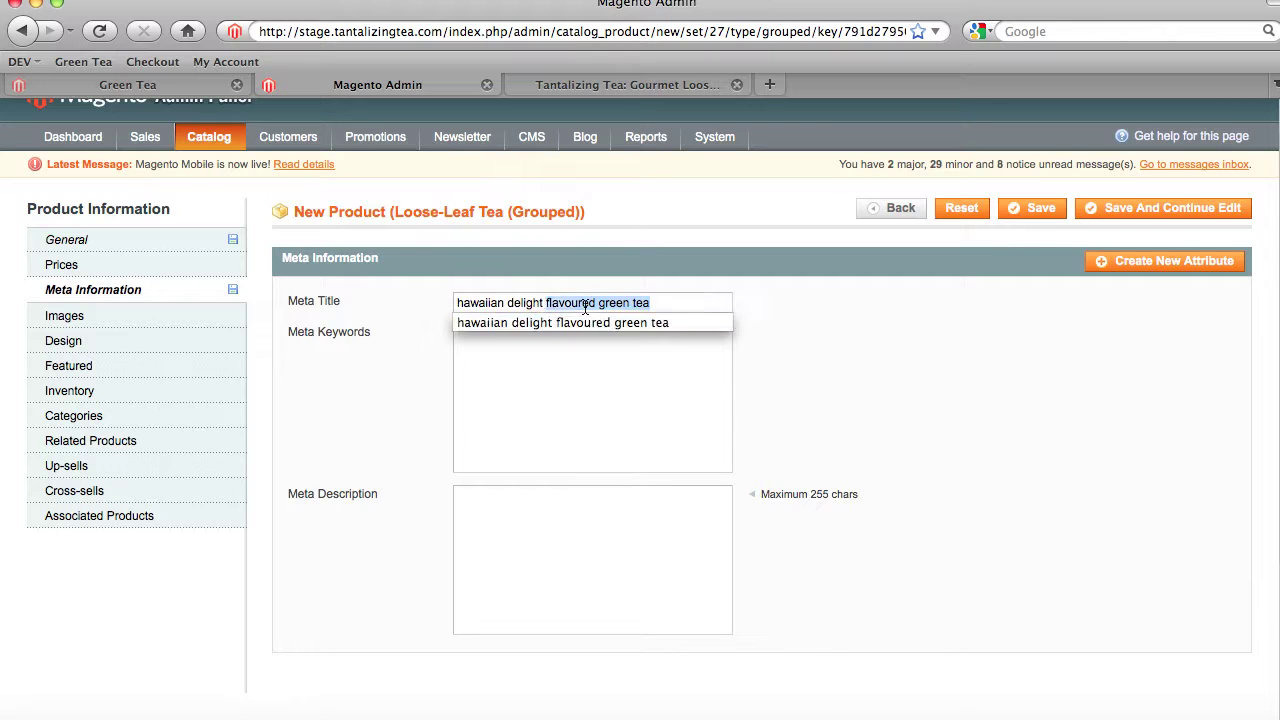
{"action": "left_click", "coordinate": [593, 304]}
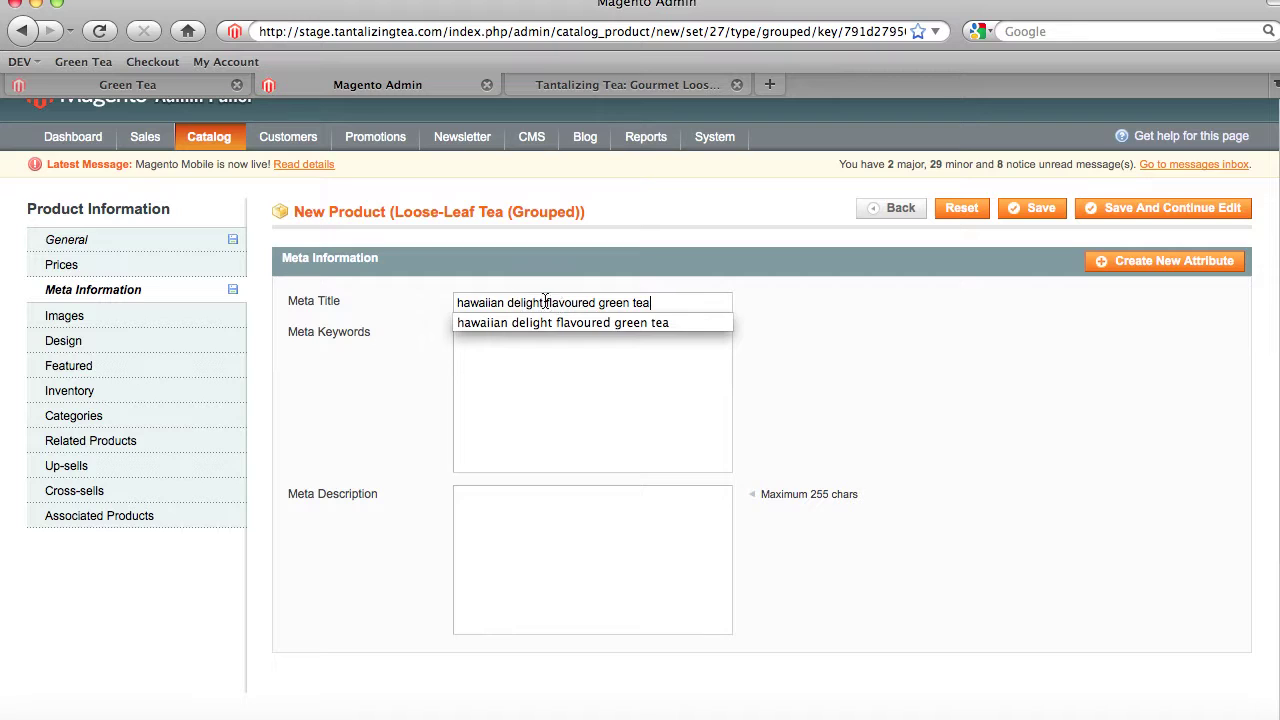
- Enter "flavored green tea" as the product's Meta Keywords and glance at the staging store's Green Tea page
{"action": "left_click", "coordinate": [565, 372]}
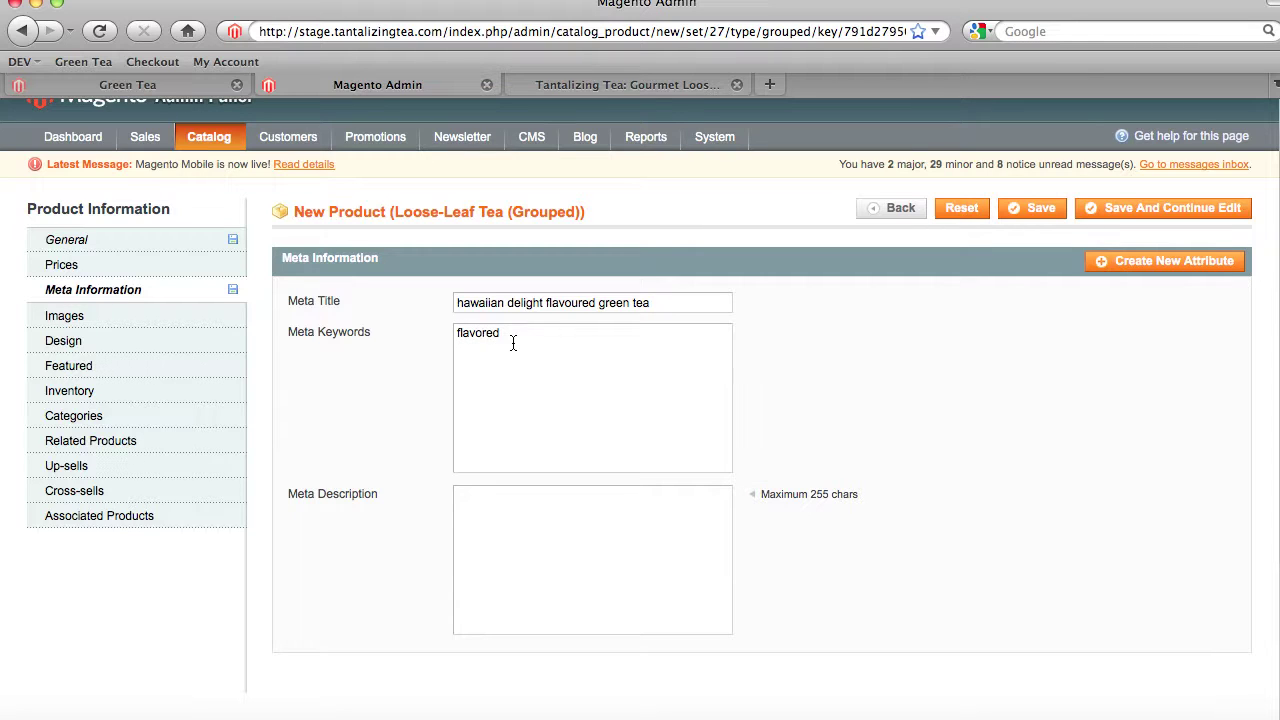
{"action": "type", "text": "green tea"}
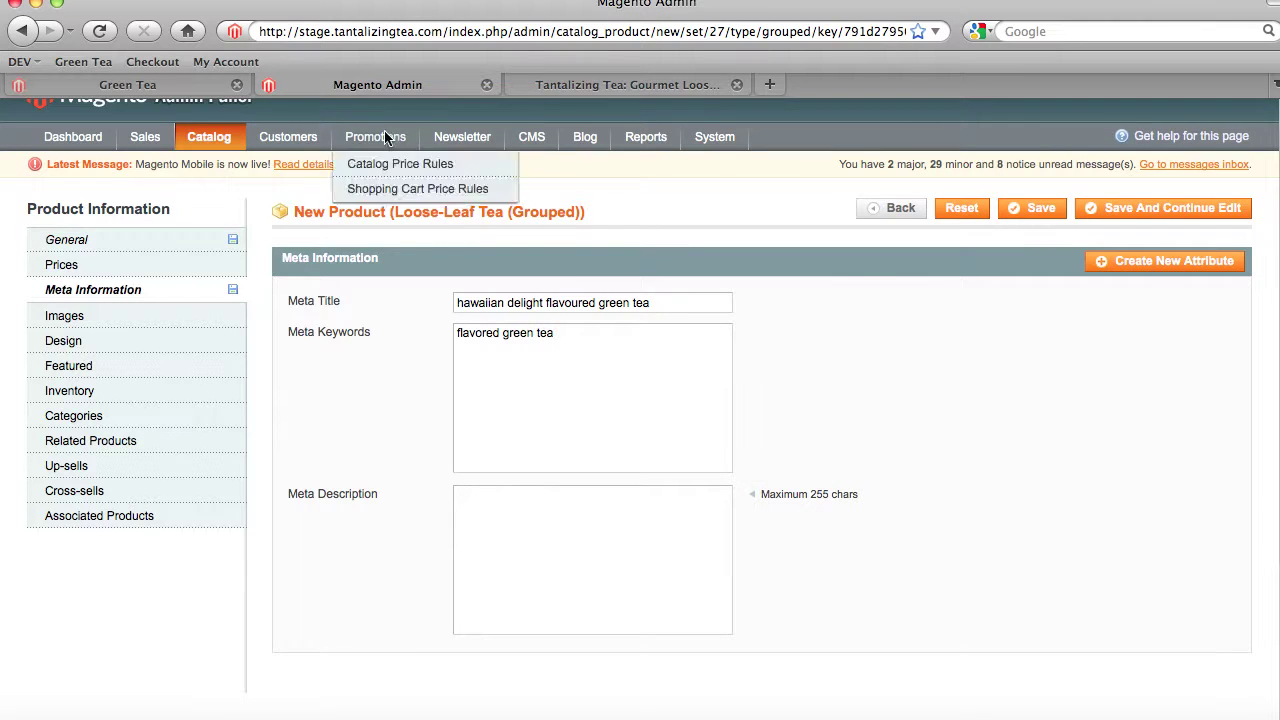
{"action": "left_click", "coordinate": [145, 86]}
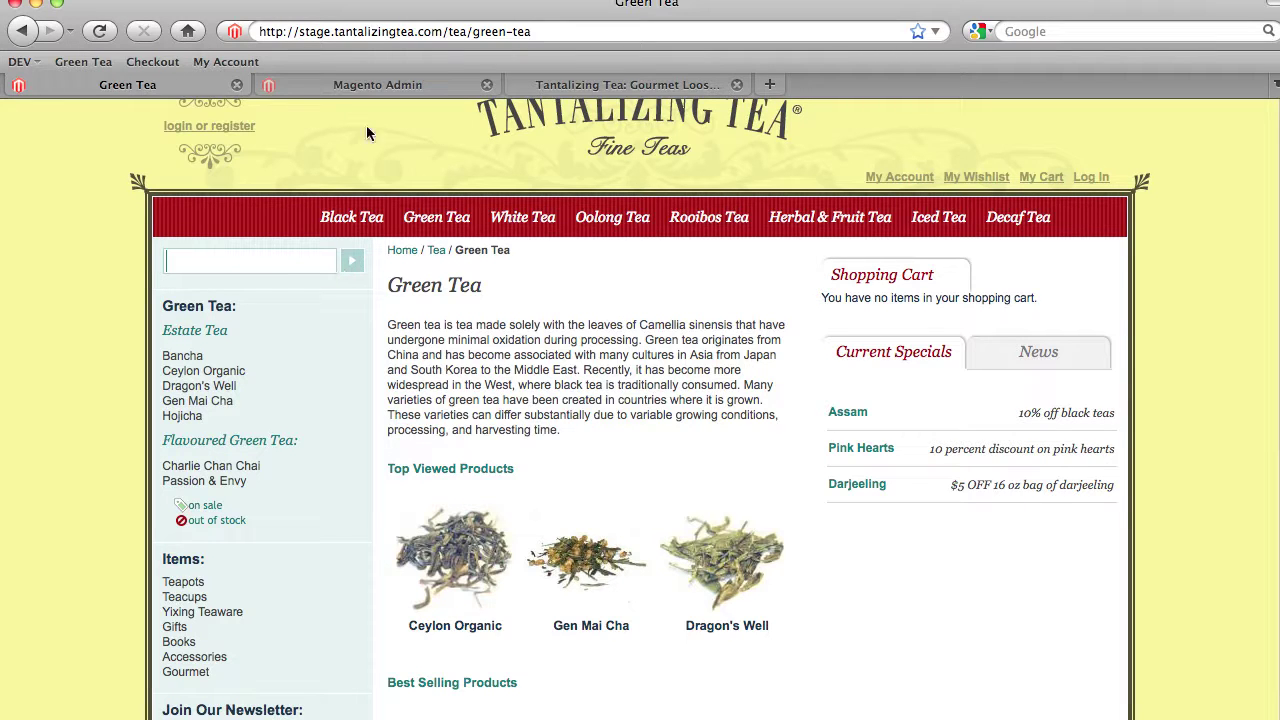
{"action": "left_click", "coordinate": [352, 86]}
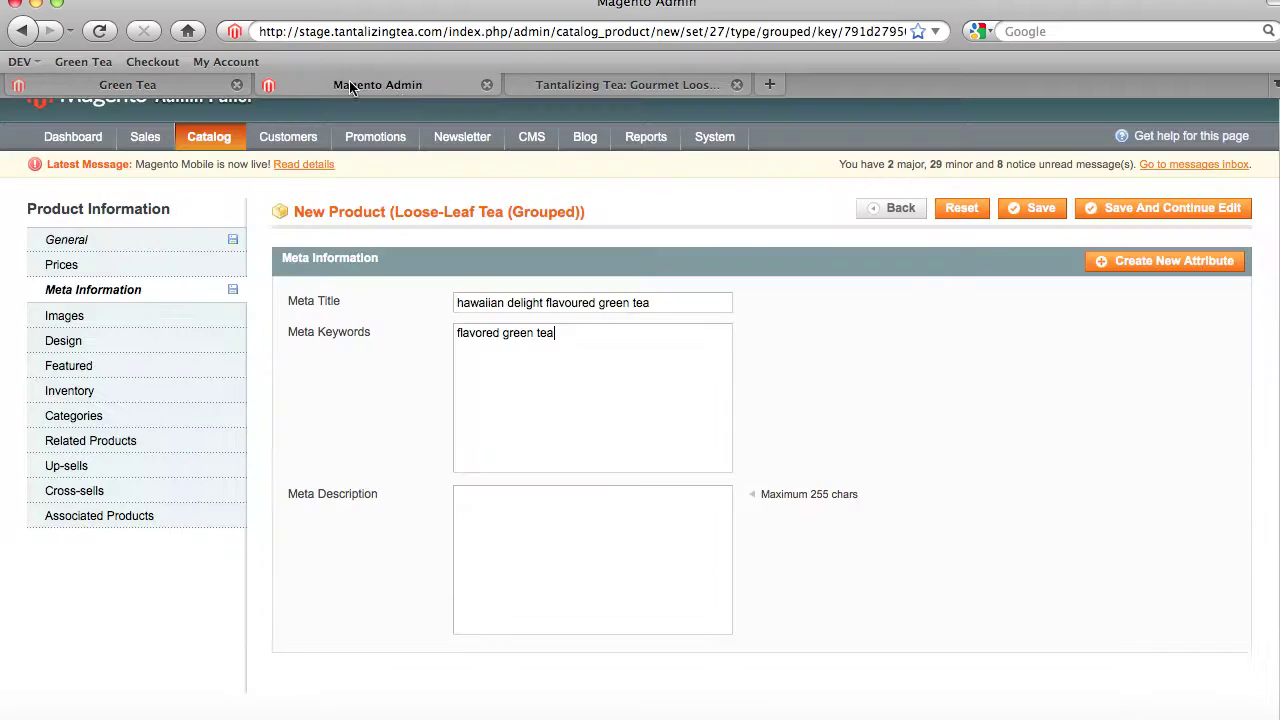
- Check the spelling of "flavoured" in the Meta Title and add "china" on a new line of the Meta Keywords
{"action": "left_click", "coordinate": [579, 308]}
{"action": "double_click", "coordinate": [575, 304]}
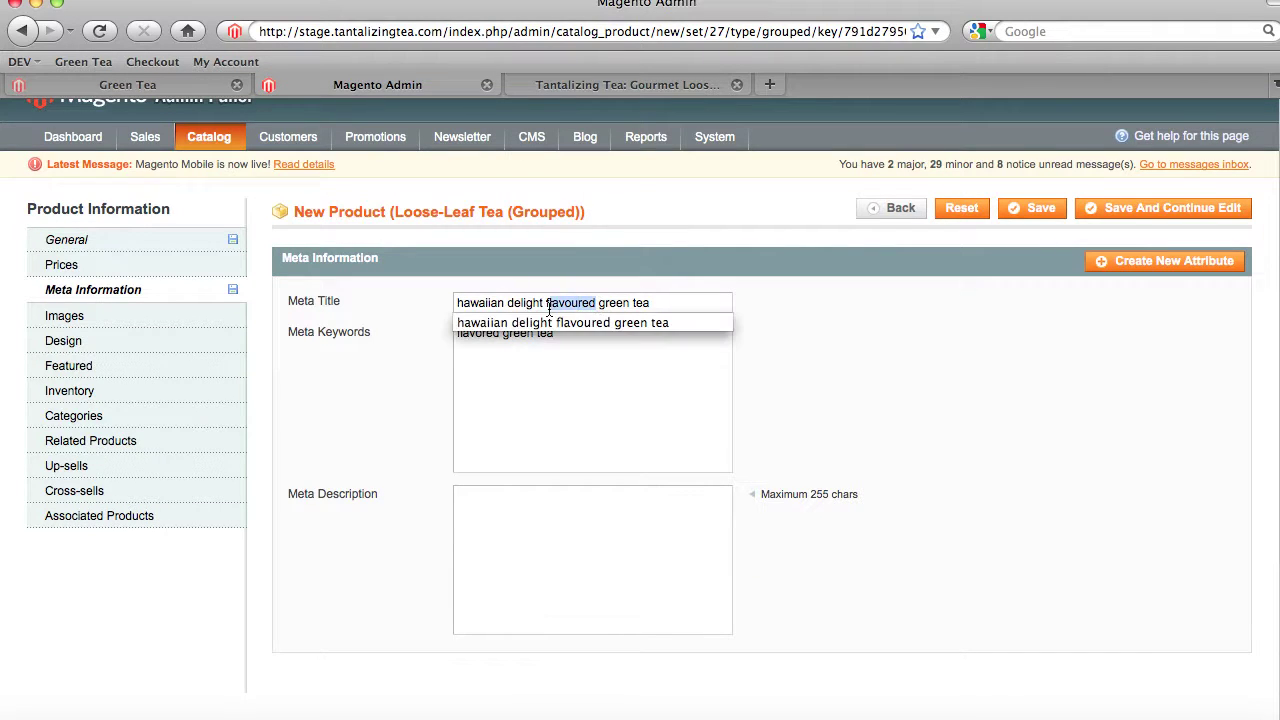
{"action": "left_click", "coordinate": [563, 355]}
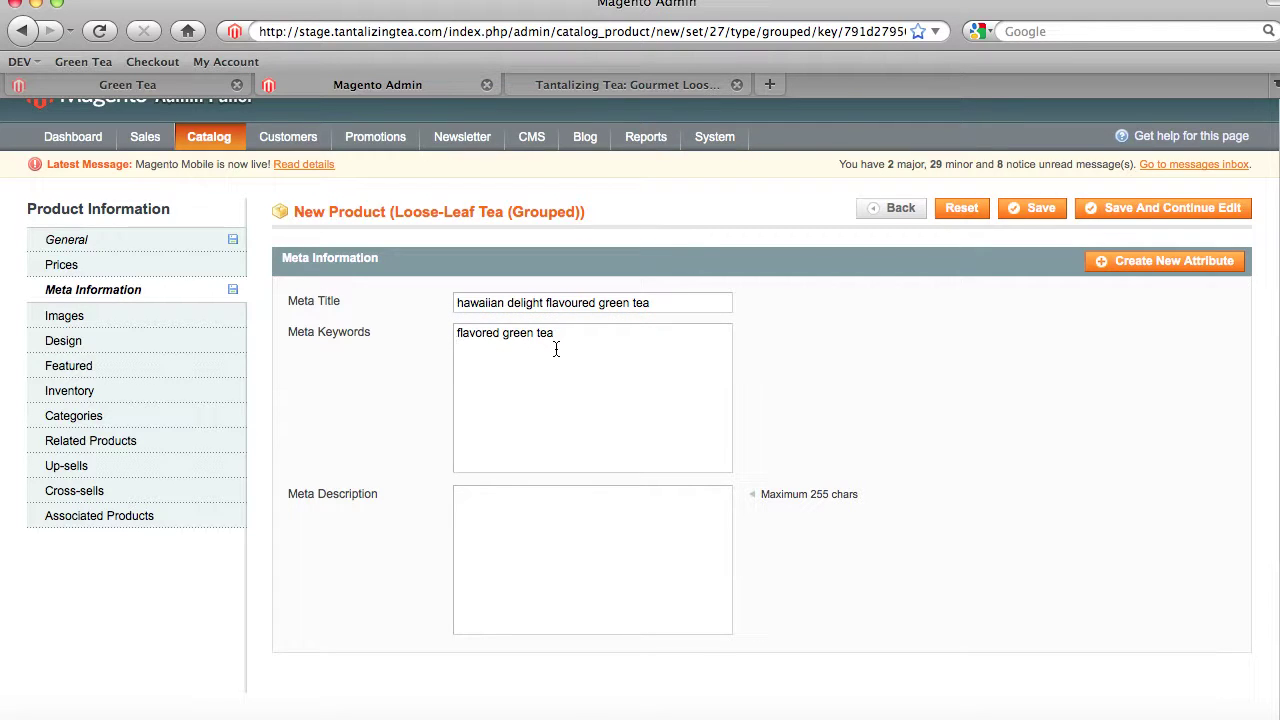
{"action": "key", "text": "Return"}
{"action": "type", "text": "china"}
- Upload hawaiian_delight.jpg from the Desktop as a product image
{"action": "left_click", "coordinate": [124, 316]}
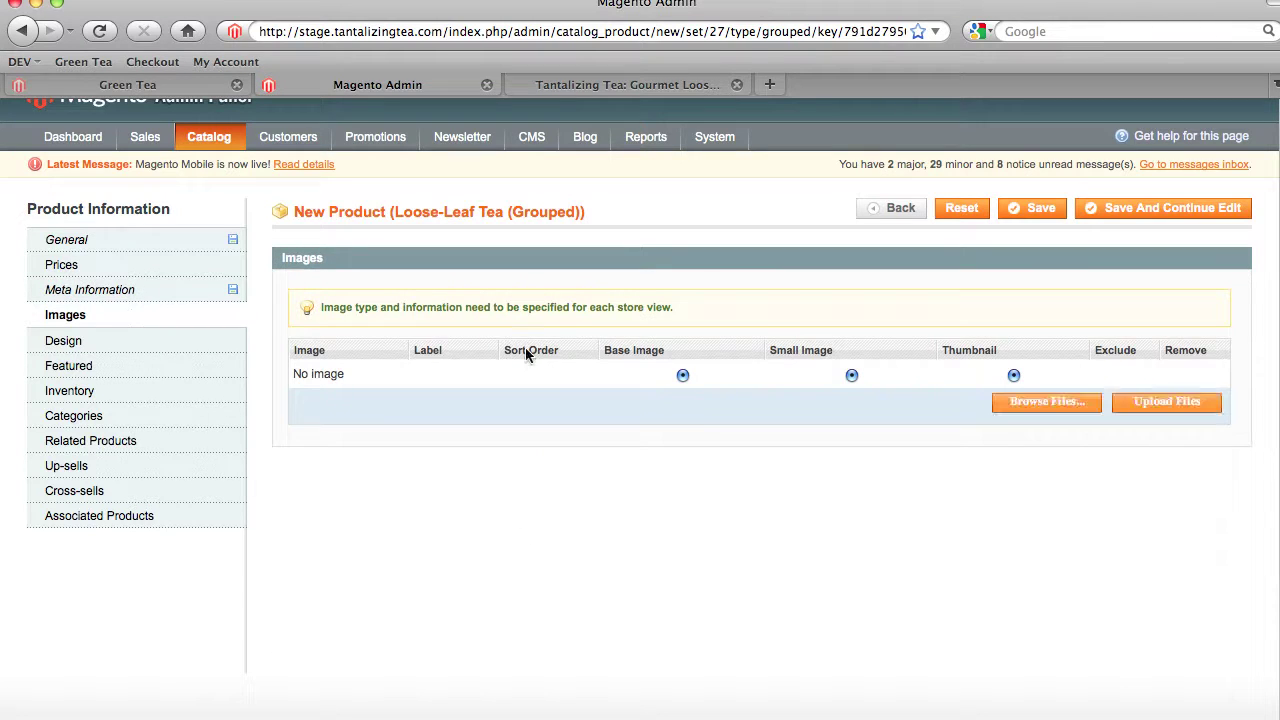
{"action": "left_click", "coordinate": [1033, 405]}
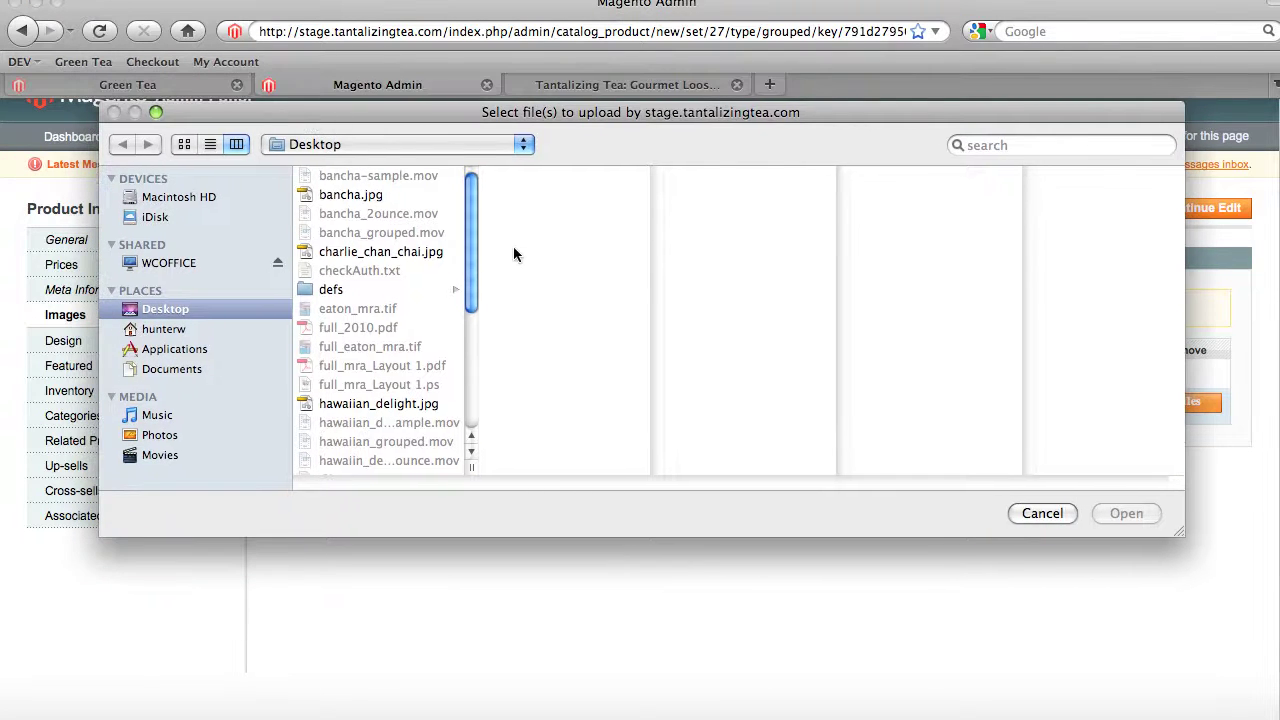
{"action": "mouse_move", "coordinate": [471, 180]}
{"action": "left_mouse_down"}
{"action": "mouse_move", "coordinate": [478, 300]}
{"action": "mouse_move", "coordinate": [474, 197]}
{"action": "left_mouse_up"}
{"action": "left_click", "coordinate": [350, 404]}
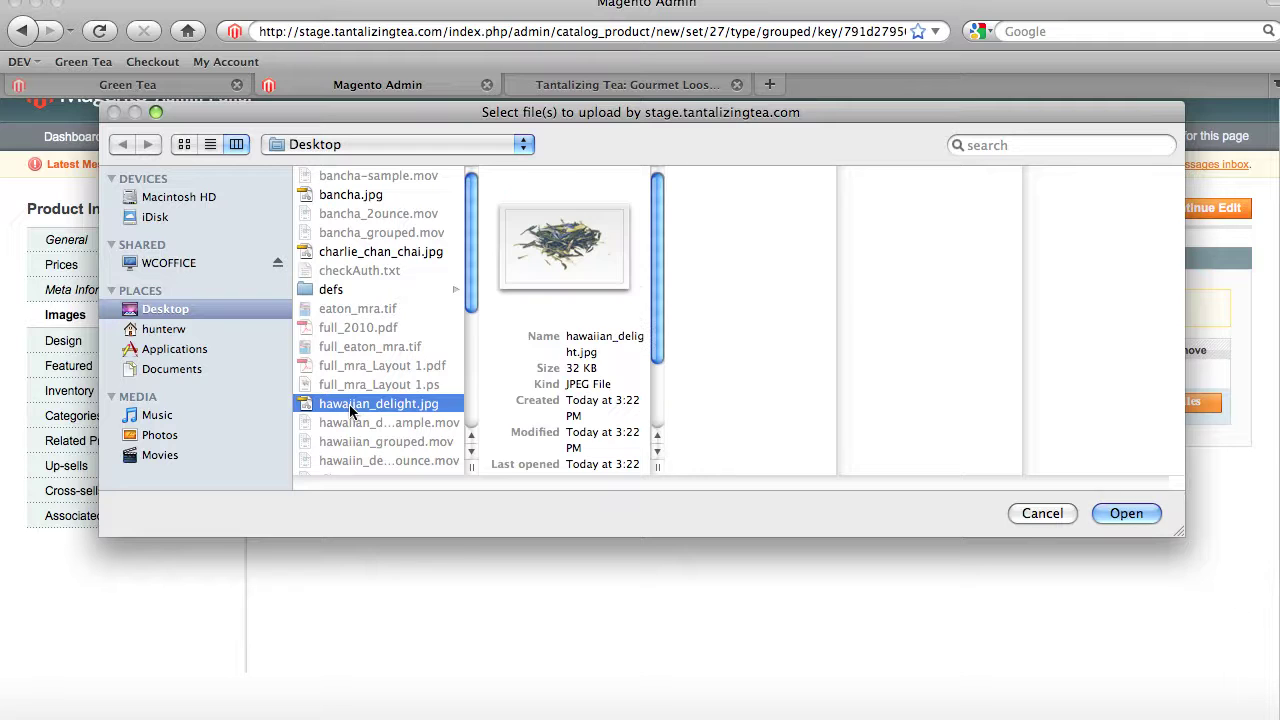
{"action": "left_click", "coordinate": [1146, 518]}
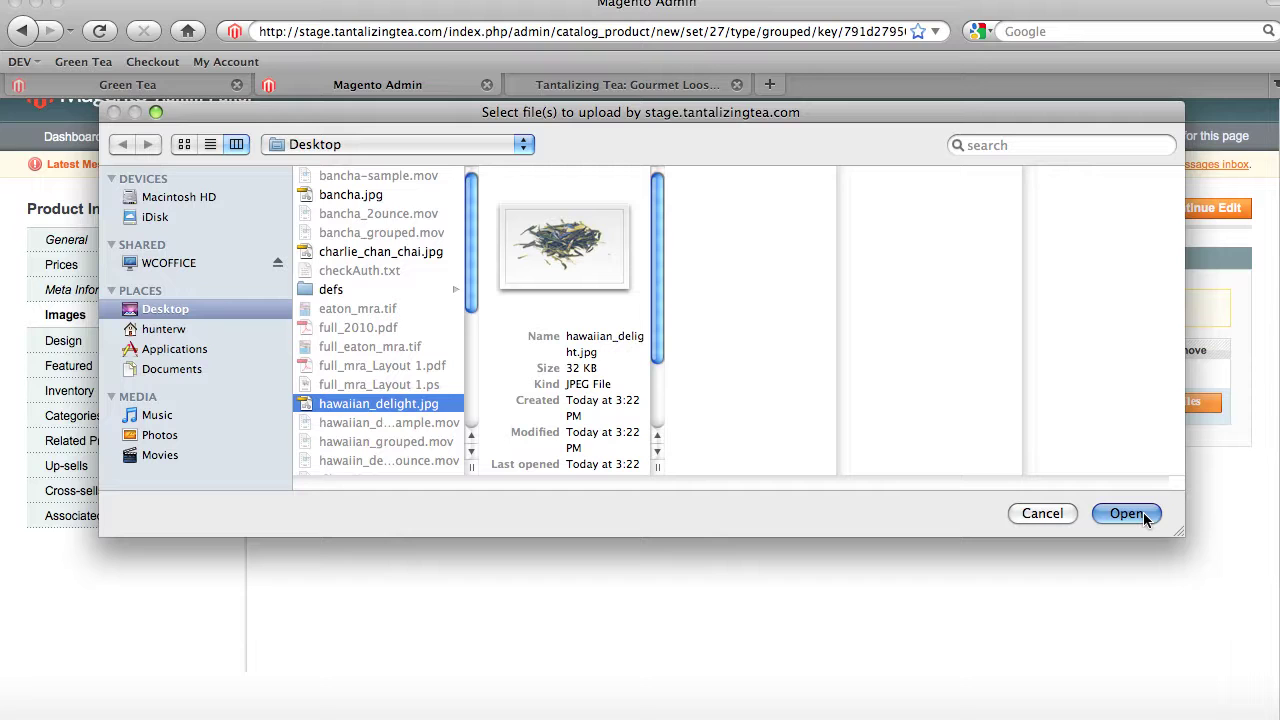
{"action": "left_click", "coordinate": [1126, 513]}
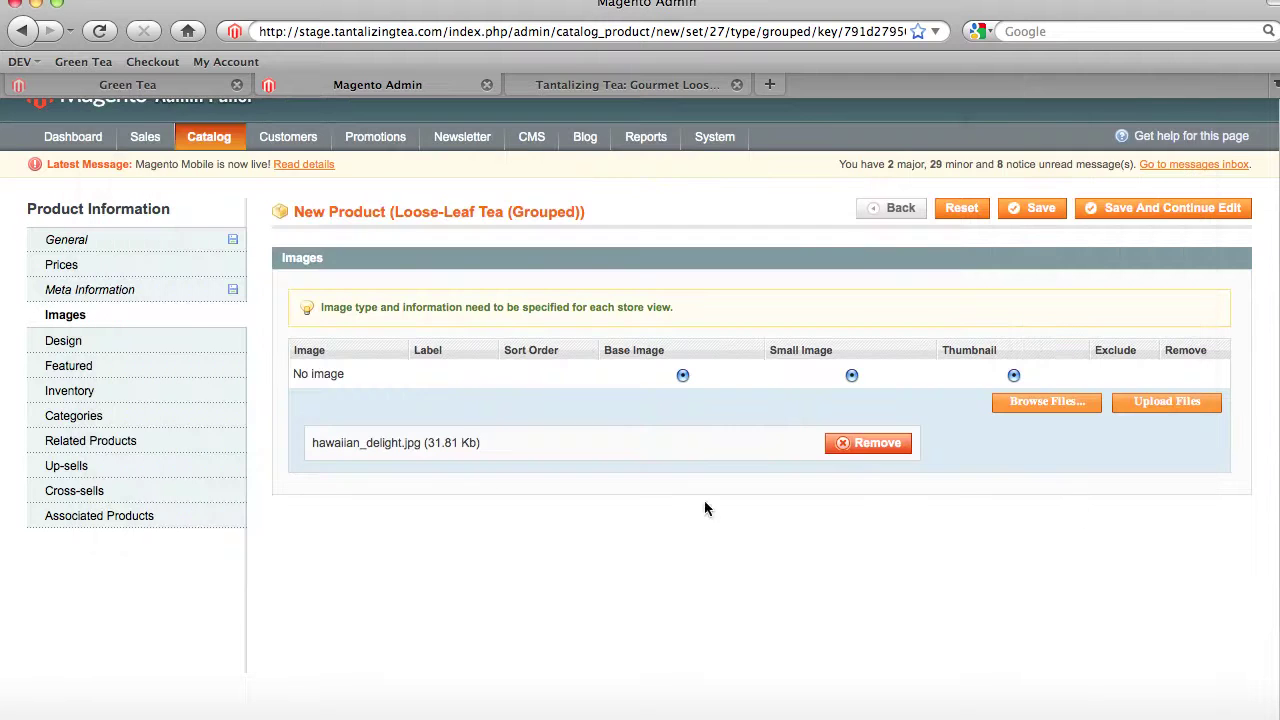
{"action": "left_click_drag", "start_coordinate": [313, 446], "coordinate": [509, 440]}
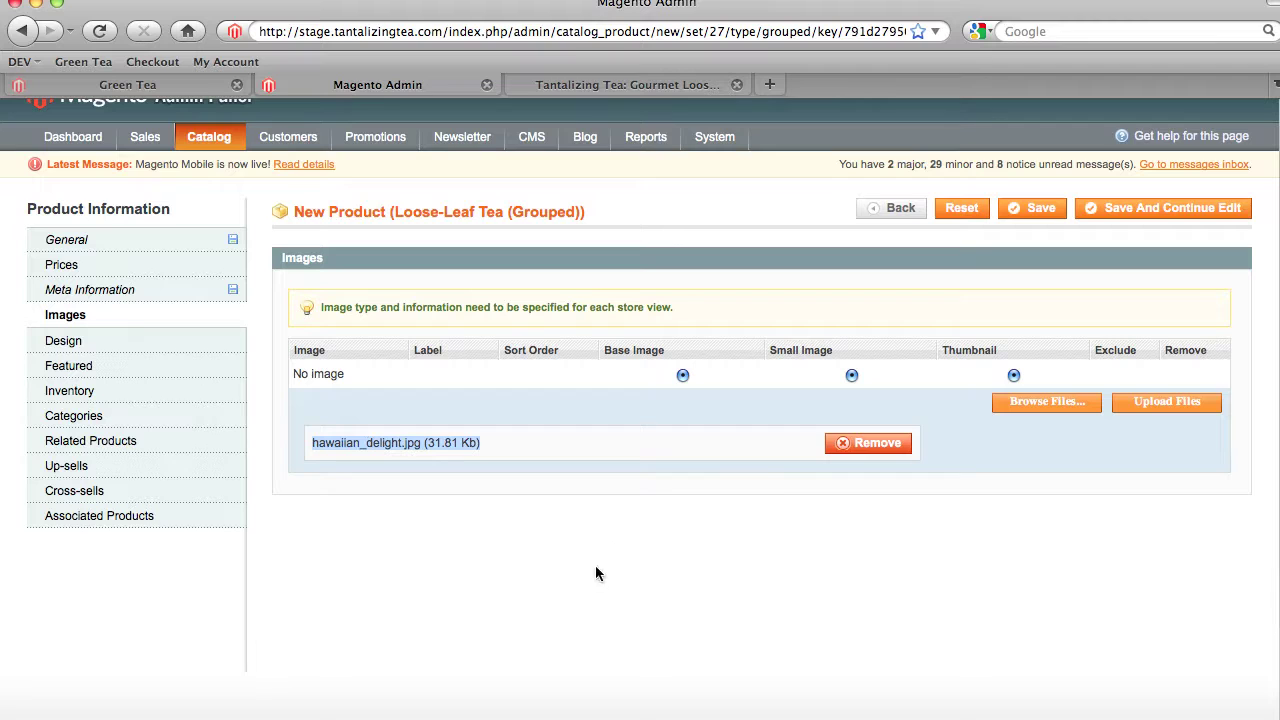
{"action": "left_click", "coordinate": [487, 444]}
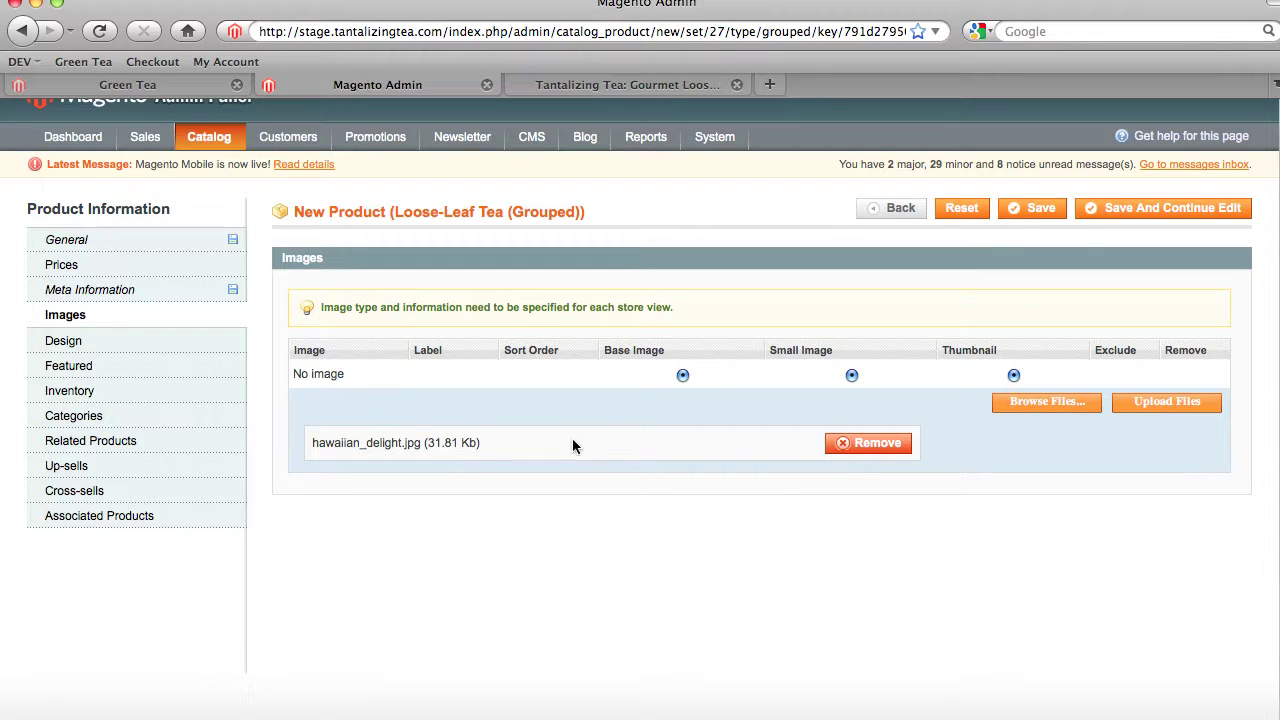
{"action": "left_click", "coordinate": [1163, 401]}
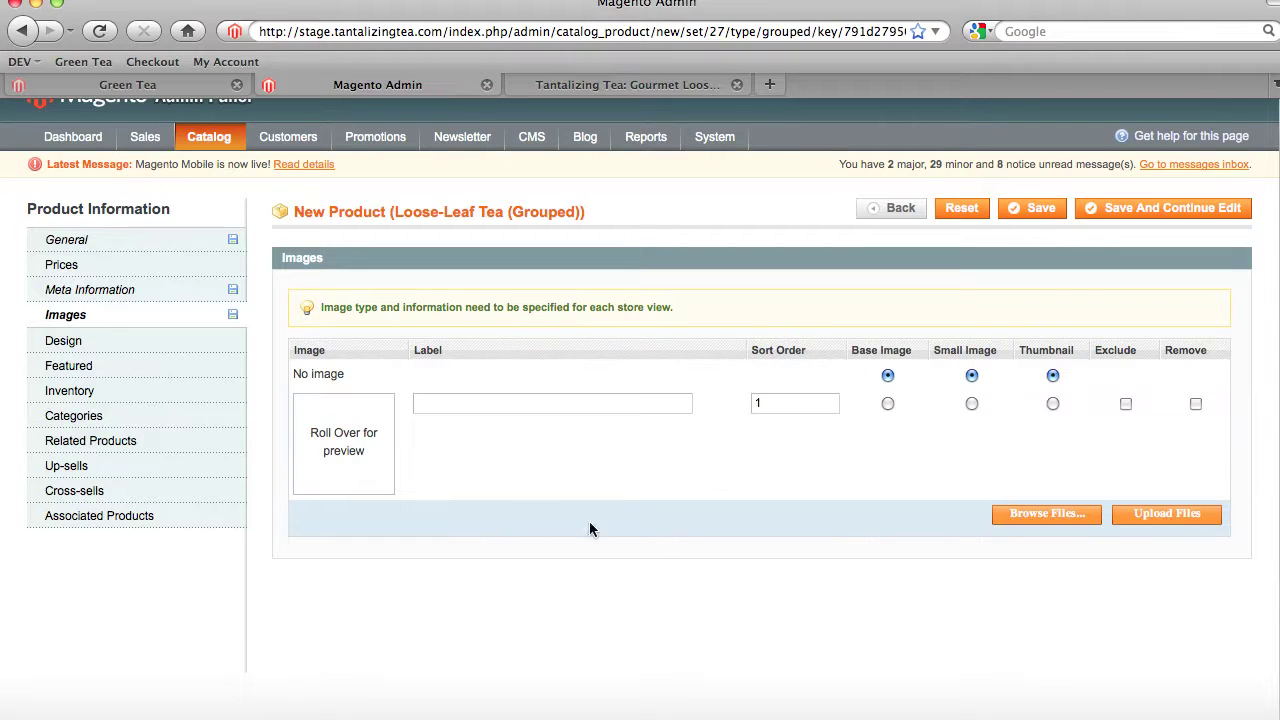
- Assign the uploaded tea image as Base Image, Small Image and Thumbnail, and save the product while keeping it open for editing
{"action": "mouse_move", "coordinate": [368, 435]}
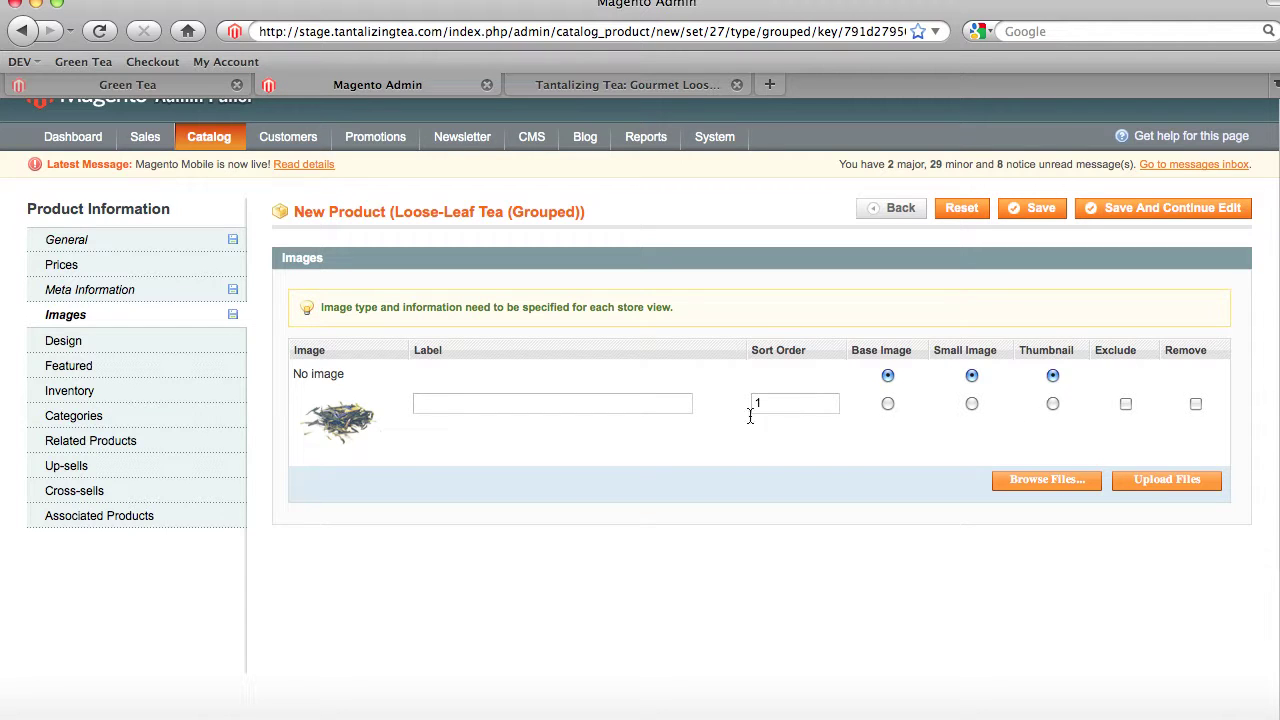
{"action": "left_click", "coordinate": [972, 404]}
{"action": "left_click", "coordinate": [1054, 404]}
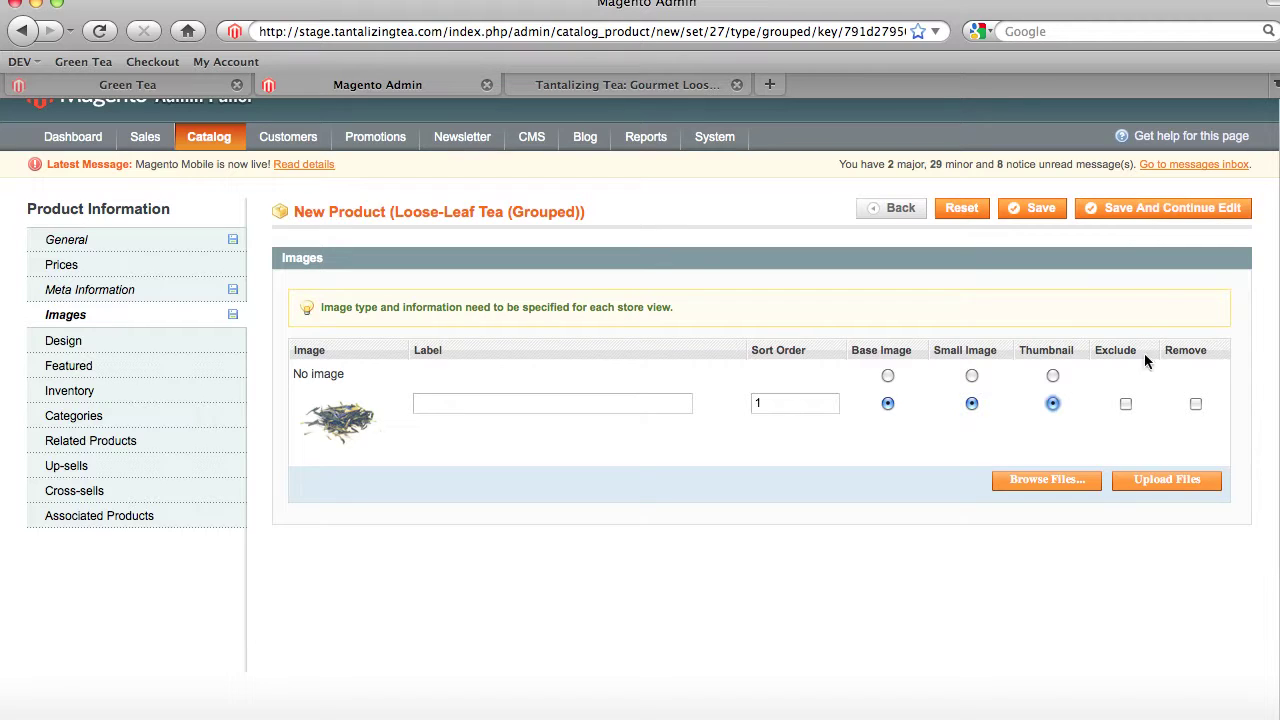
{"action": "left_click", "coordinate": [1118, 207]}
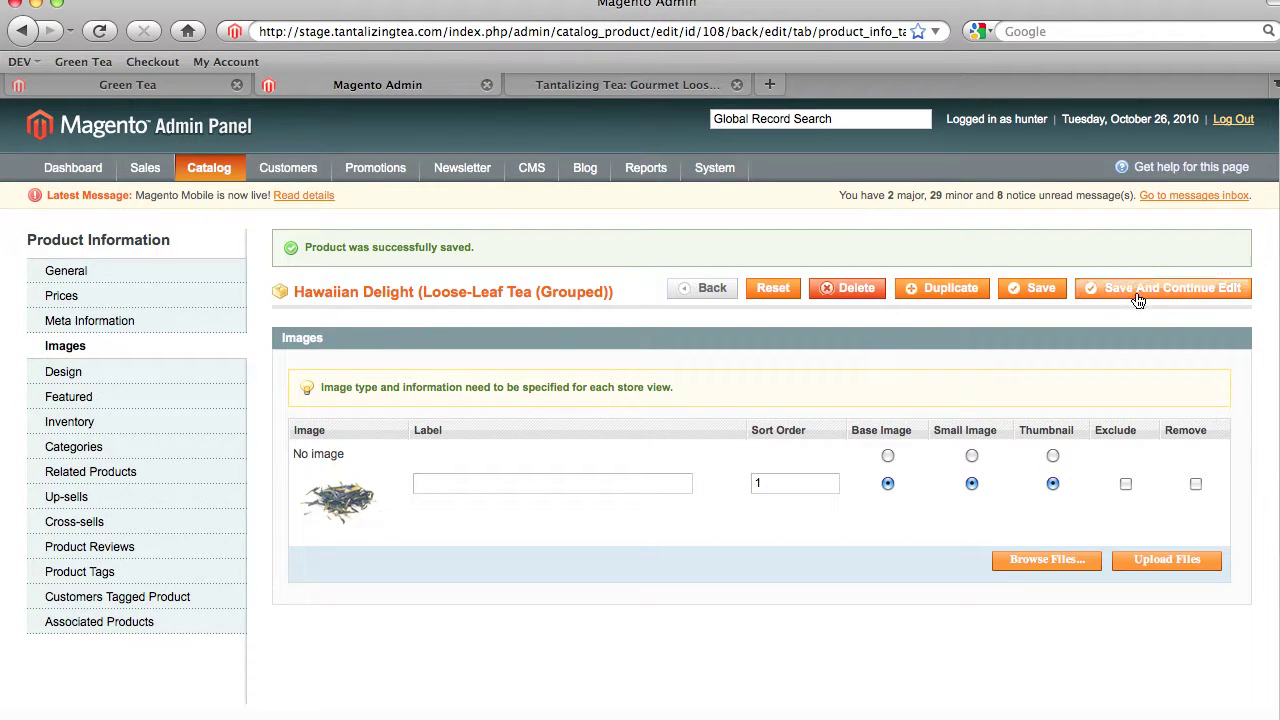
- Set the Hawaiian Delight product's Stock Availability to In Stock in its inventory settings
{"action": "left_click", "coordinate": [92, 420]}
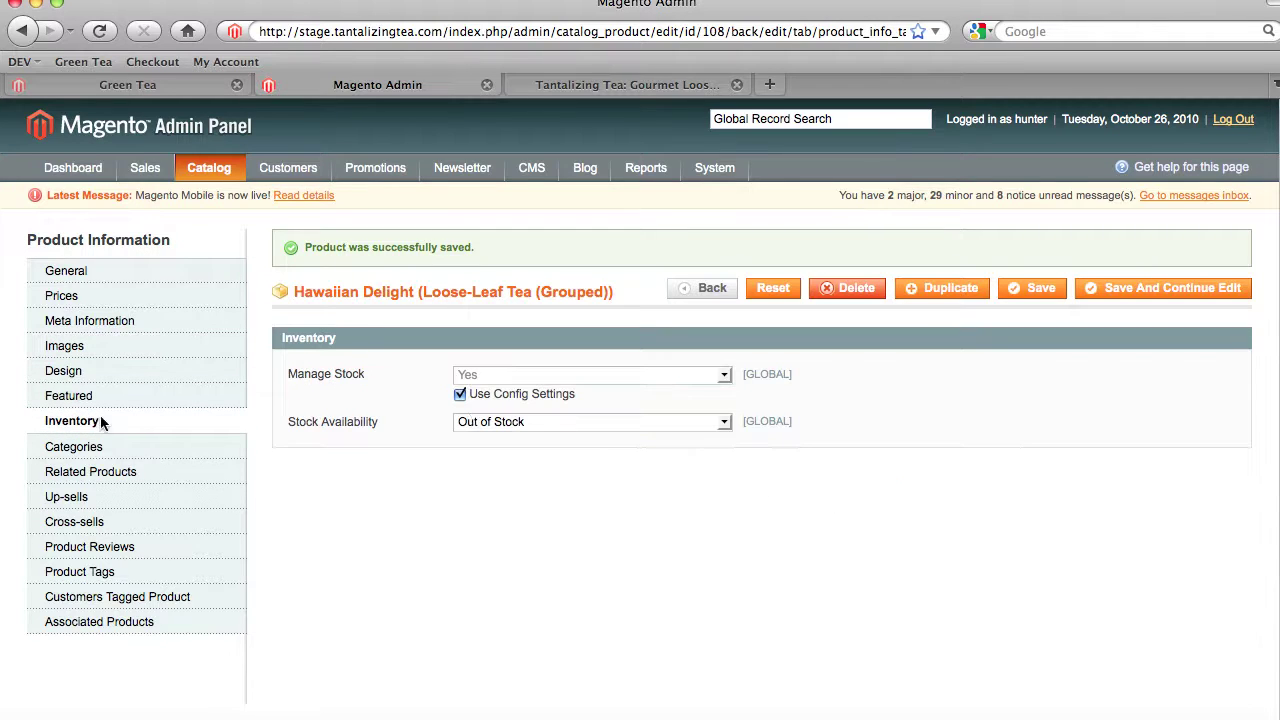
{"action": "left_click", "coordinate": [511, 420]}
{"action": "left_click", "coordinate": [507, 456]}
{"action": "left_click", "coordinate": [478, 422]}
{"action": "left_click", "coordinate": [490, 433]}
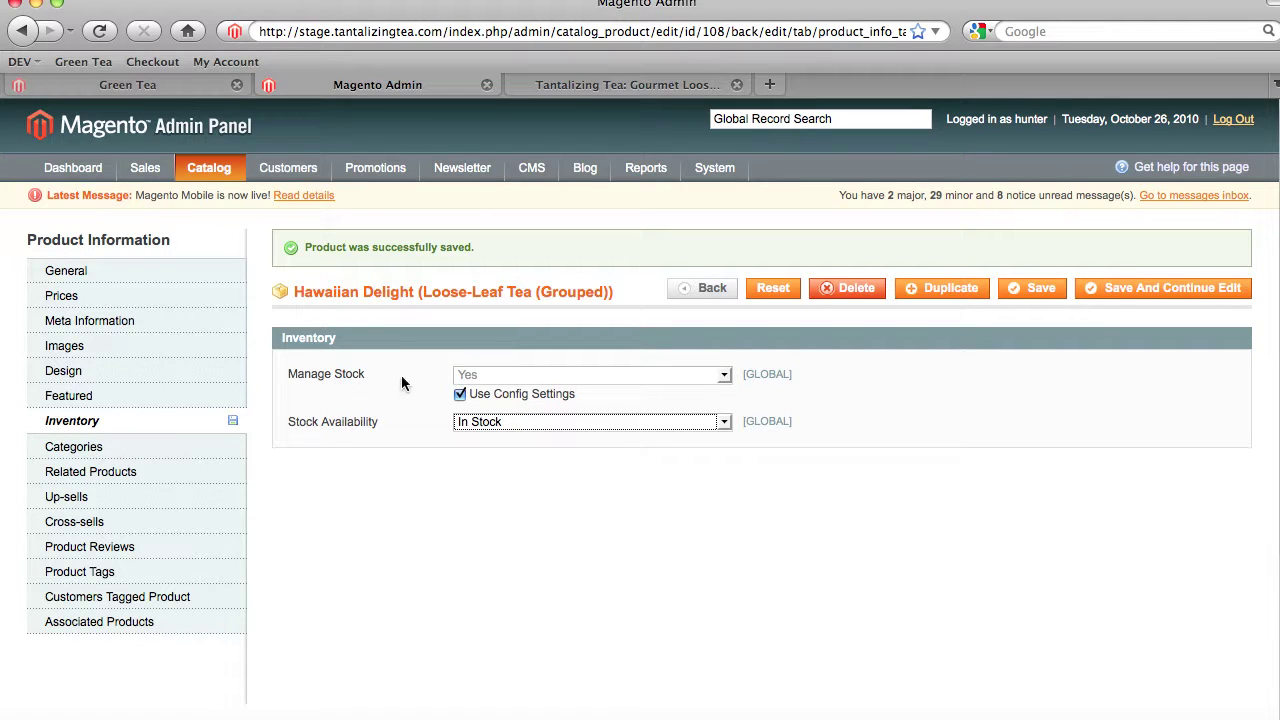
{"action": "left_click", "coordinate": [490, 424]}
{"action": "left_click", "coordinate": [491, 437]}
{"action": "left_click", "coordinate": [503, 424]}
{"action": "left_click", "coordinate": [500, 451]}
{"action": "left_click", "coordinate": [510, 424]}
{"action": "left_click", "coordinate": [497, 437]}
- Assign the product to the Green Tea category under Tea and save it while keeping it open for editing
{"action": "left_click", "coordinate": [212, 446]}
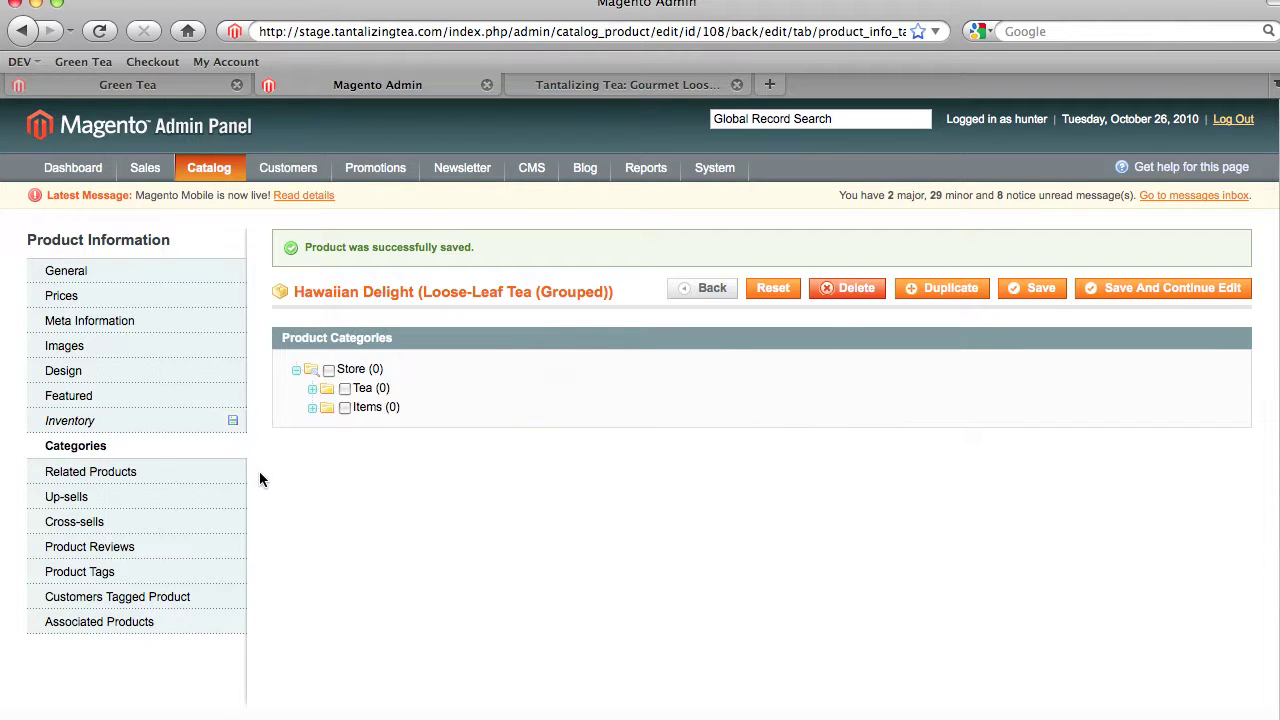
{"action": "left_click", "coordinate": [313, 390]}
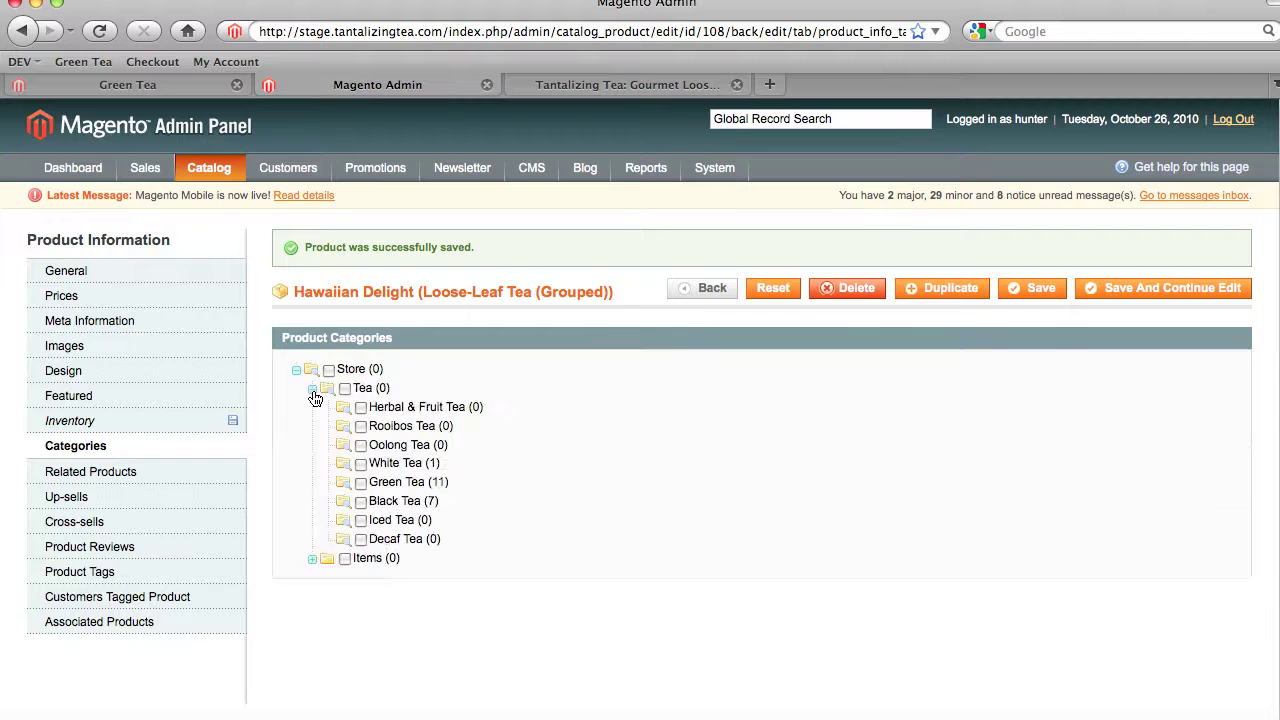
{"action": "left_click", "coordinate": [361, 483]}
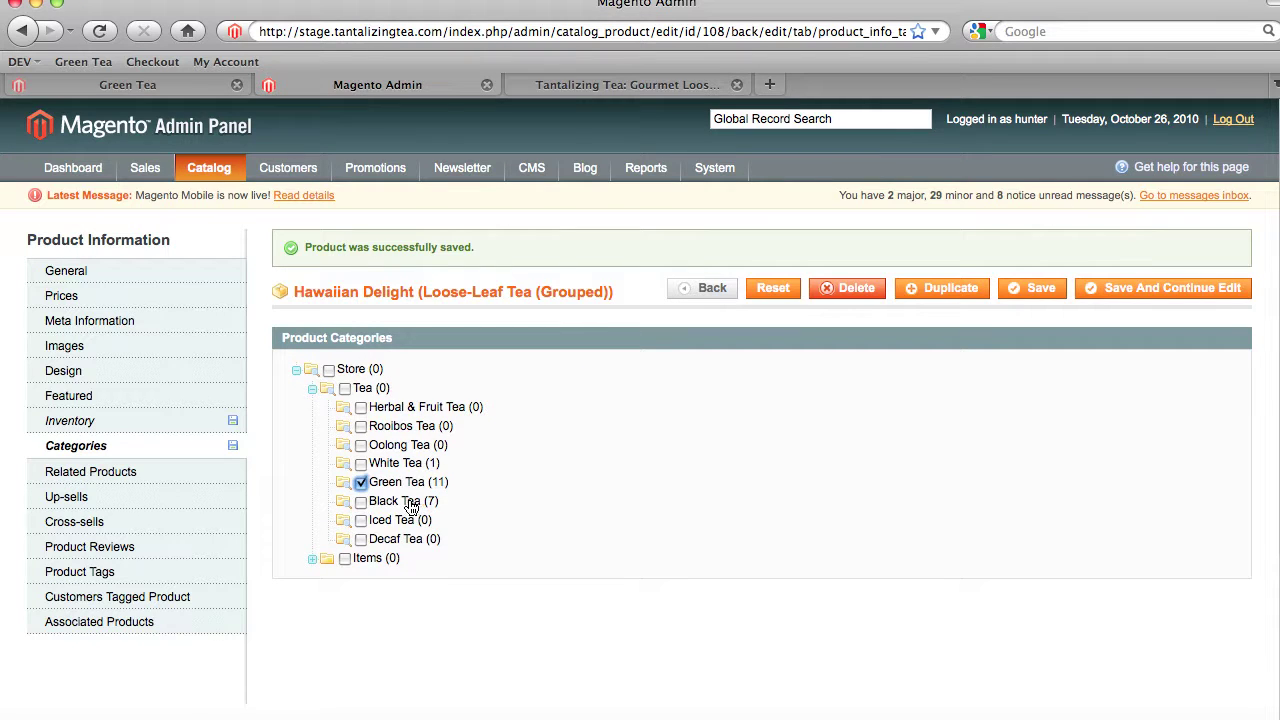
{"action": "left_click", "coordinate": [1114, 290]}
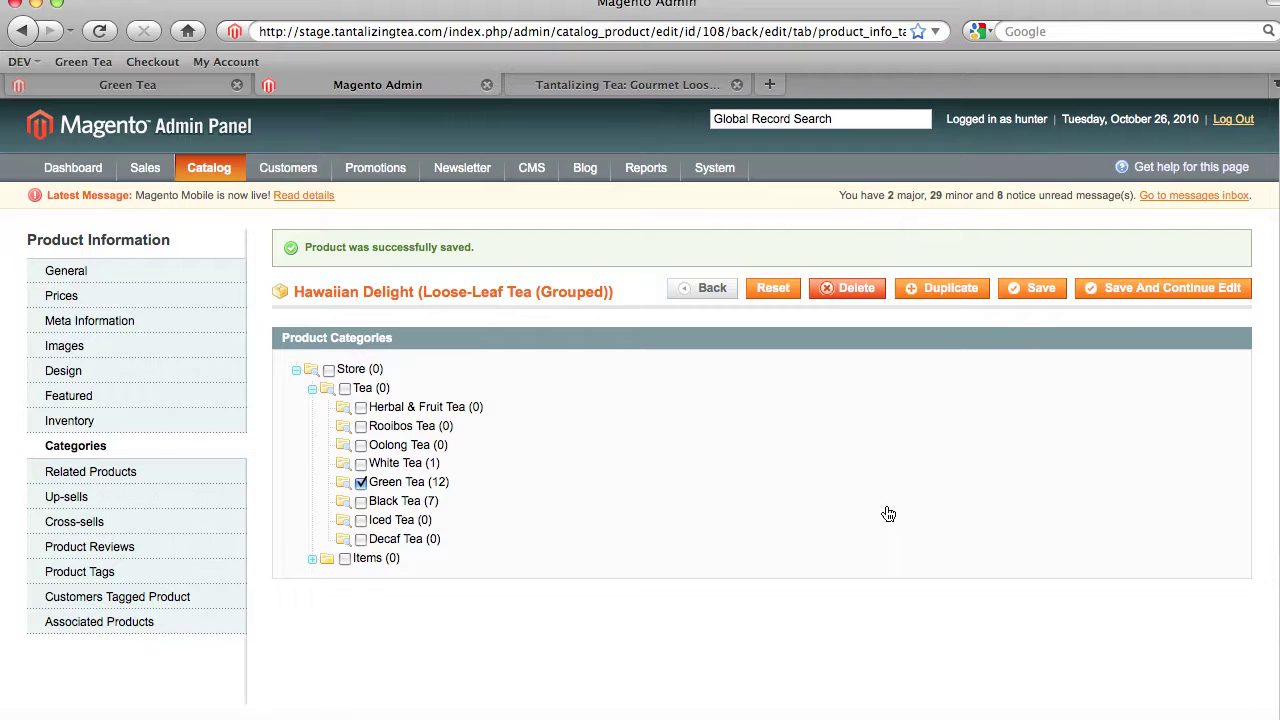
- Clear the default filter on the associated products and filter the list by the name "hawaiian delight"
{"action": "scroll", "coordinate": [1277, 291], "scroll_direction": "down", "scroll_amount": 1}
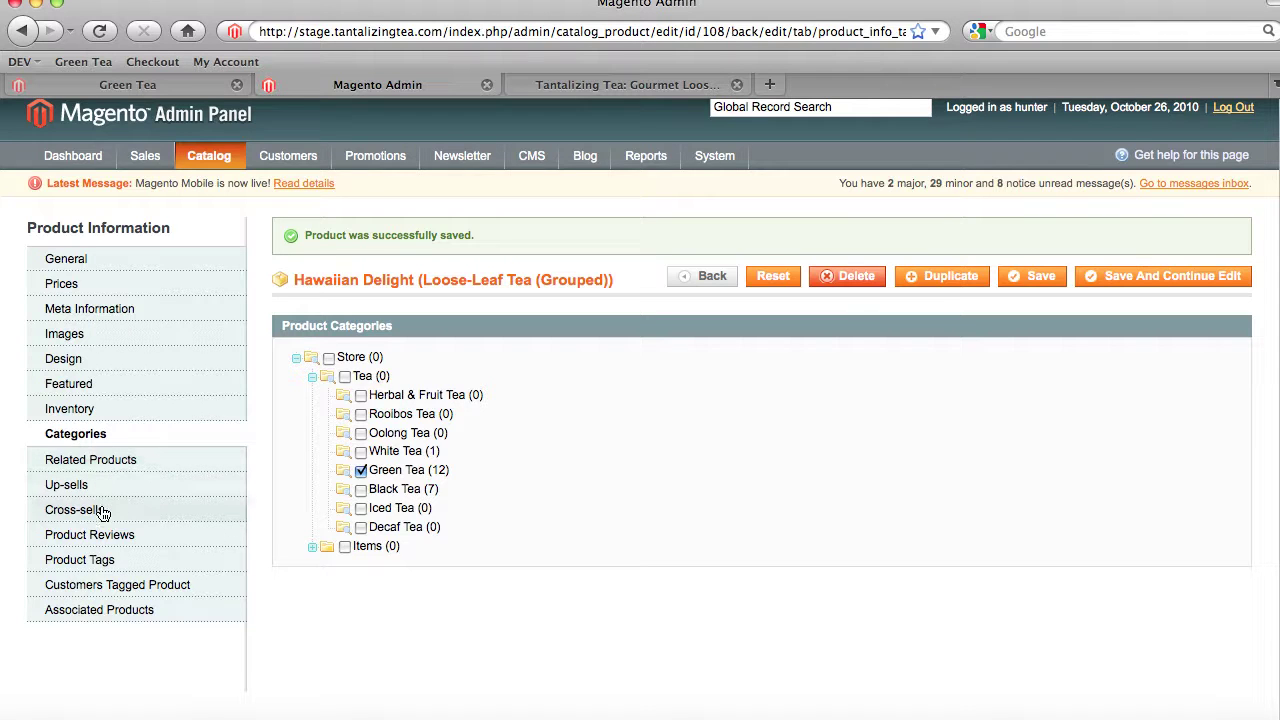
{"action": "left_click", "coordinate": [129, 616]}
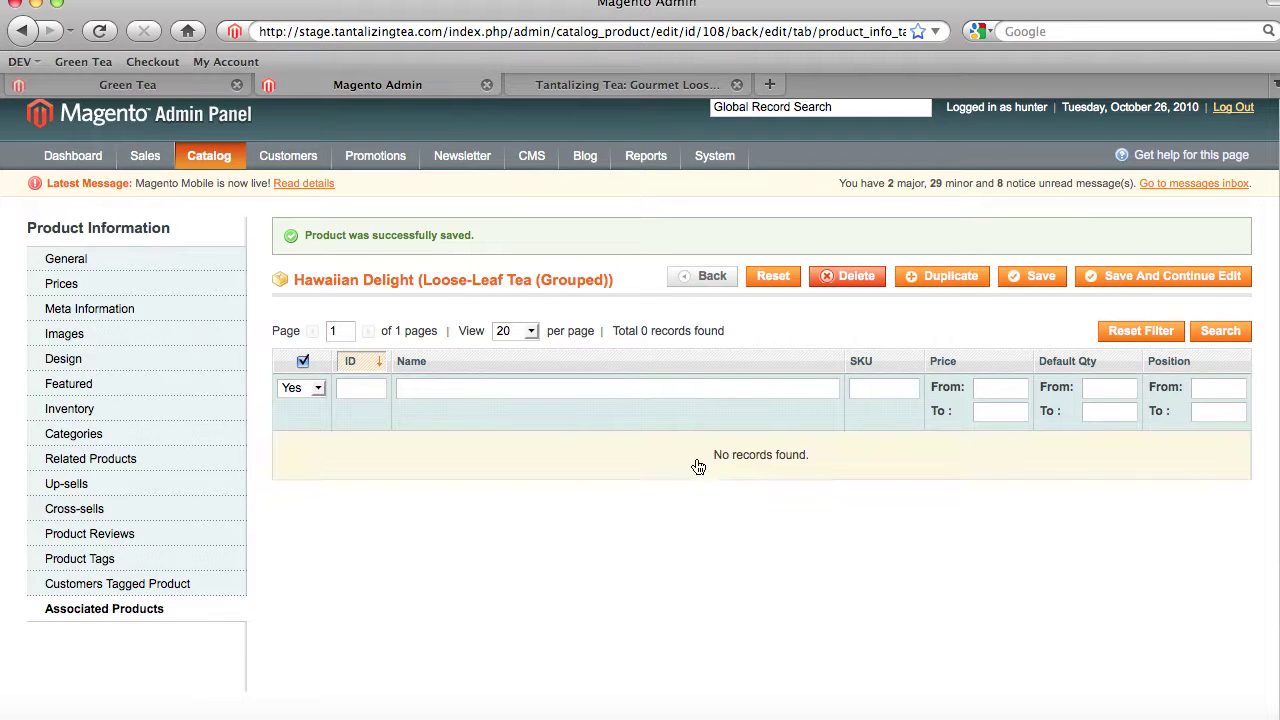
{"action": "left_click", "coordinate": [1126, 338]}
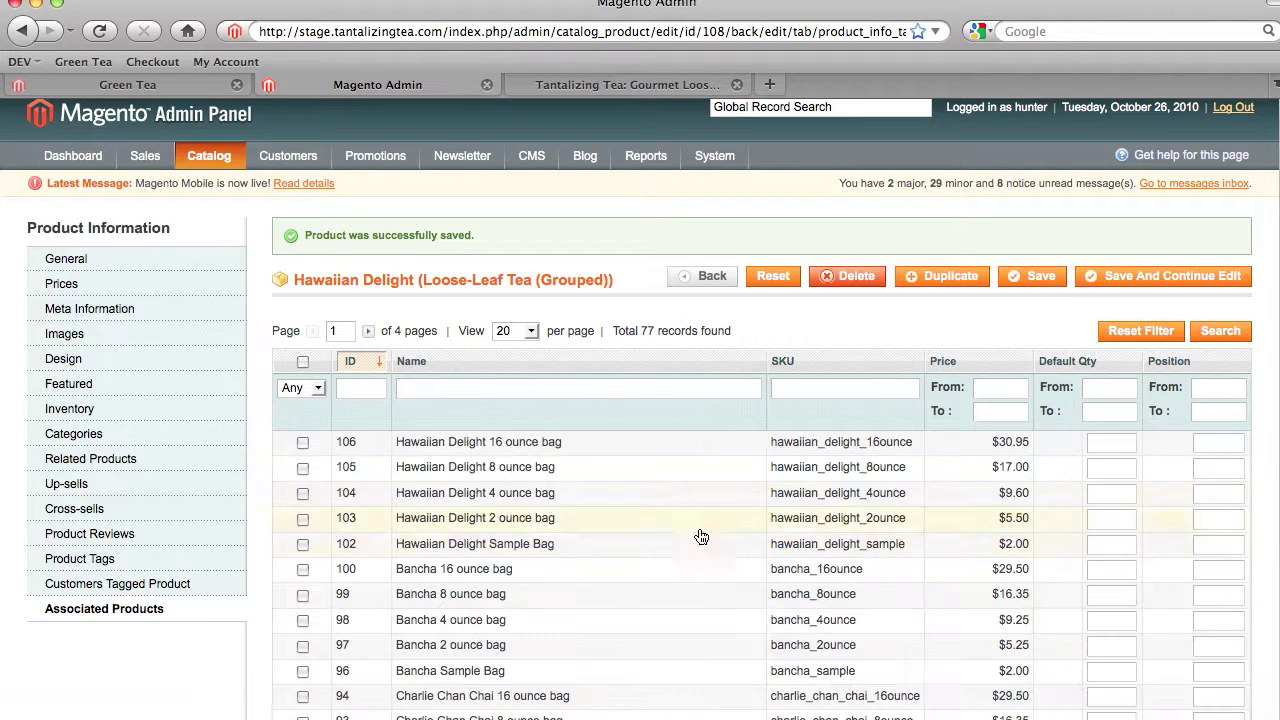
{"action": "scroll", "coordinate": [1276, 390], "scroll_direction": "down", "scroll_amount": 2}
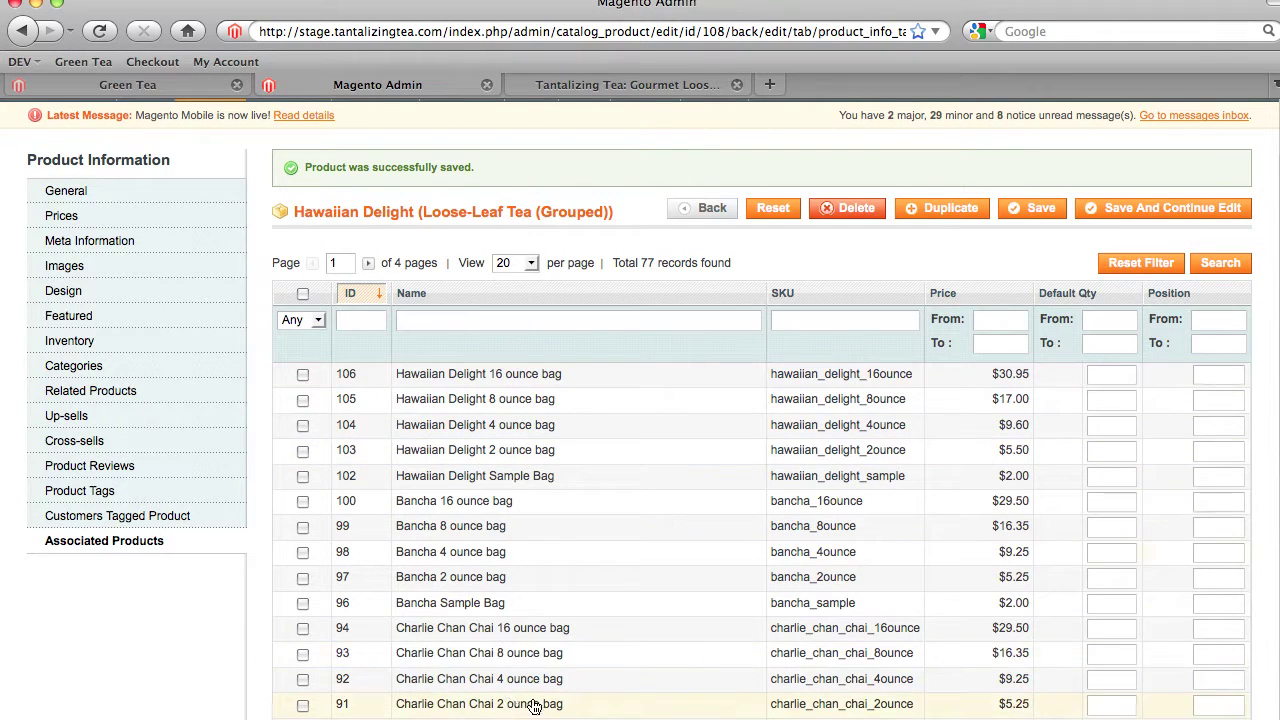
{"action": "left_click", "coordinate": [424, 322]}
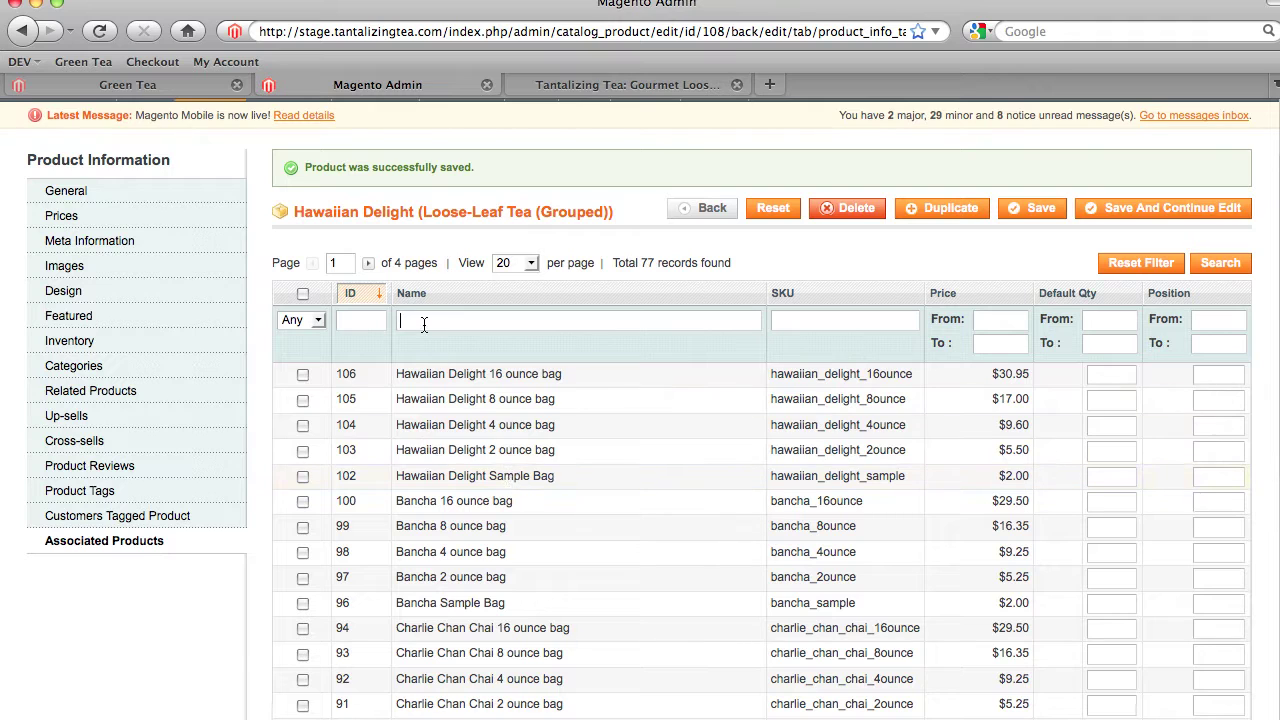
{"action": "type", "text": "hawaiiaan delight"}
{"action": "key", "text": "Return"}
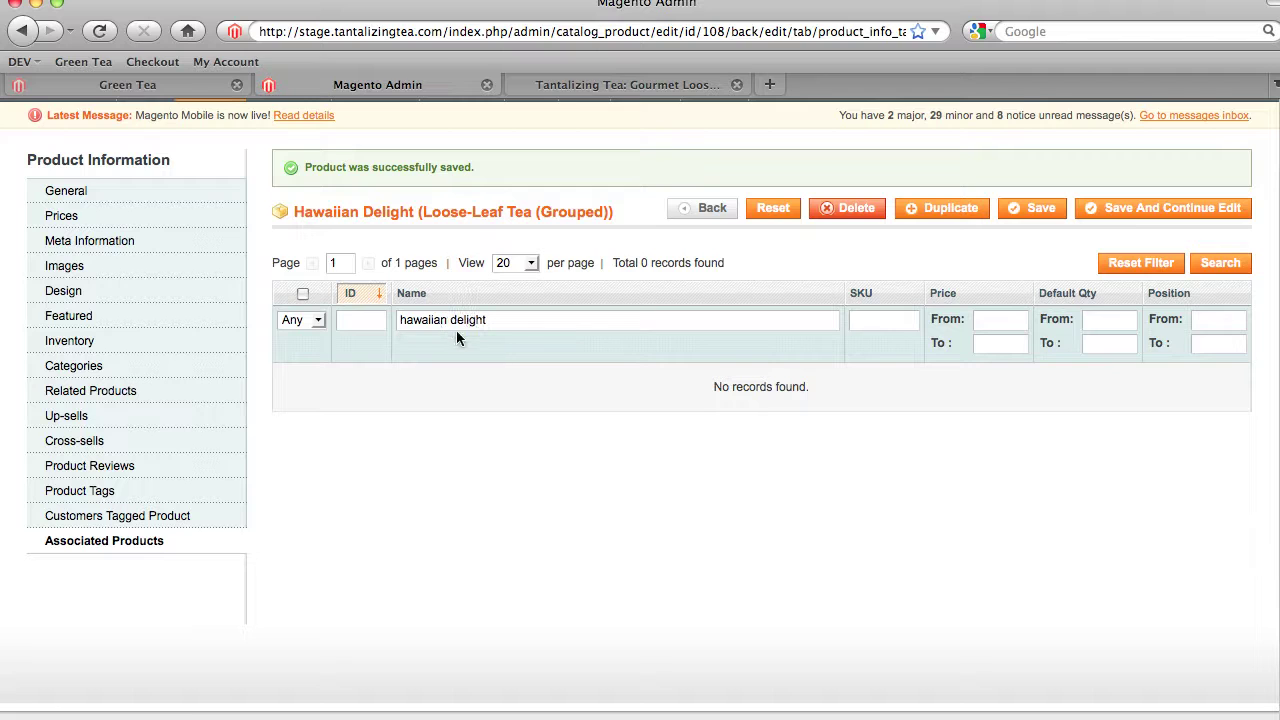
{"action": "left_click", "coordinate": [446, 320]}
{"action": "key", "text": "Return"}
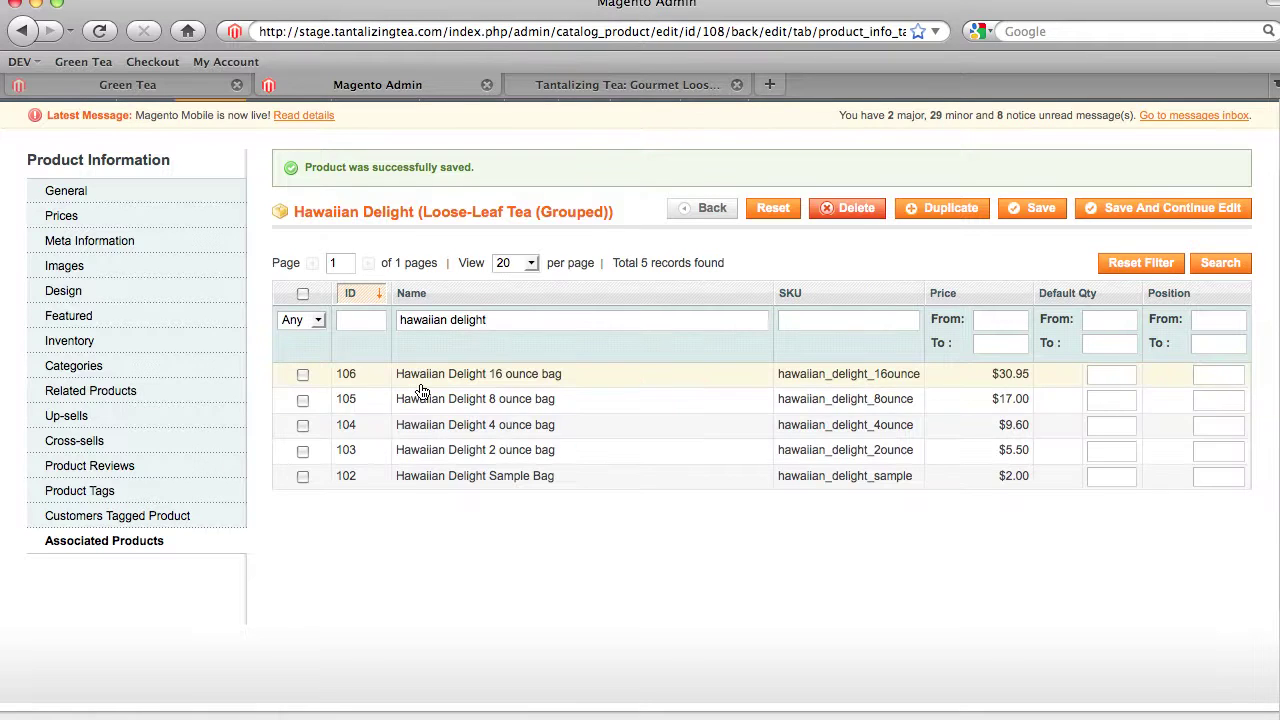
- Associate the Hawaiian Delight Sample, 2, 4, 8 and 16 ounce bags with the grouped product
{"action": "left_click", "coordinate": [303, 476]}
{"action": "left_click", "coordinate": [303, 450]}
{"action": "left_click", "coordinate": [302, 426]}
{"action": "left_click", "coordinate": [303, 400]}
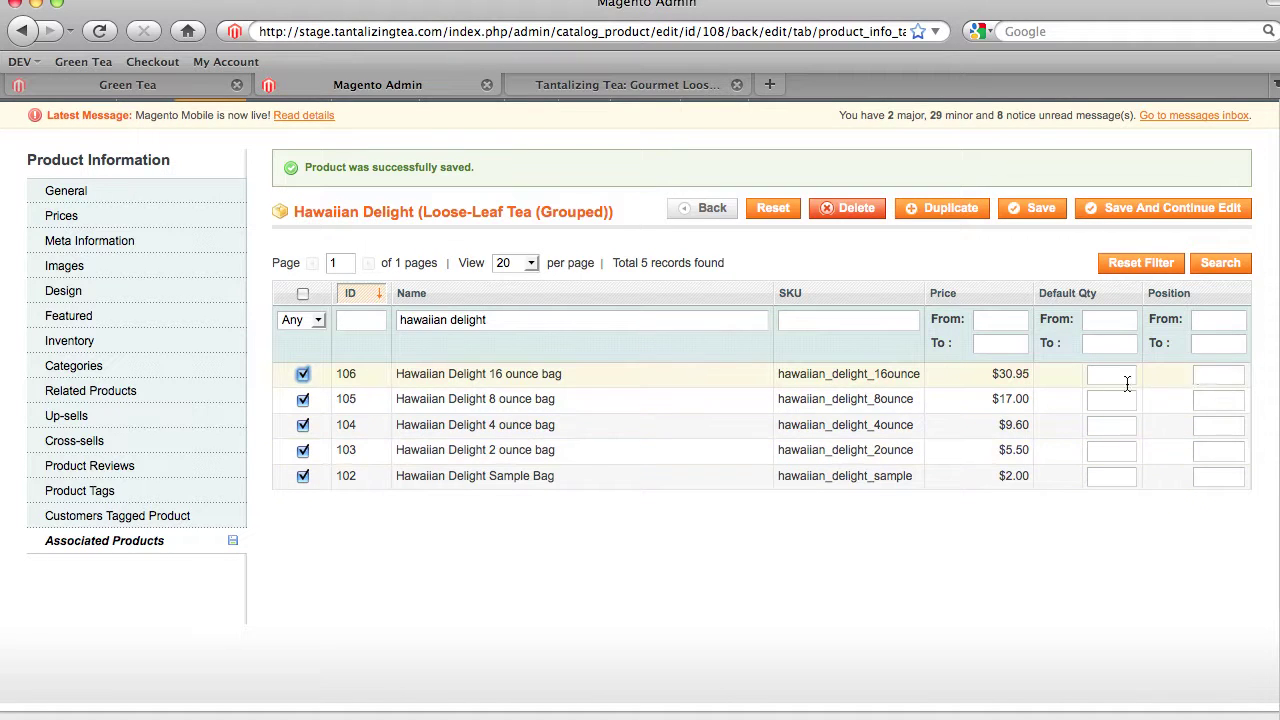
- Set the bags' positions to 0 for Sample, 1 for 2 ounce, 2 for 4 ounce, 3 for 8 ounce and 4 for 16 ounce, and save the product
{"action": "left_click", "coordinate": [1212, 477]}
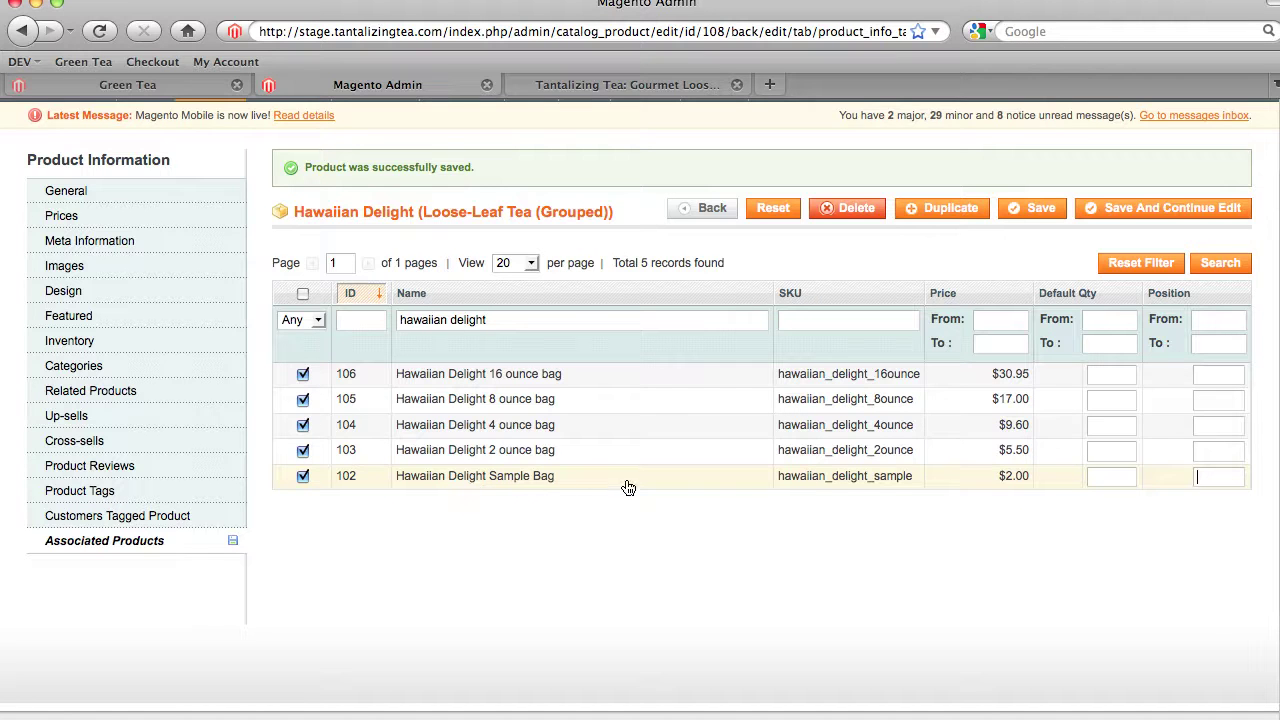
{"action": "left_click", "coordinate": [1212, 478]}
{"action": "type", "text": "0"}
{"action": "key", "text": "shift+Tab"}
{"action": "type", "text": "1"}
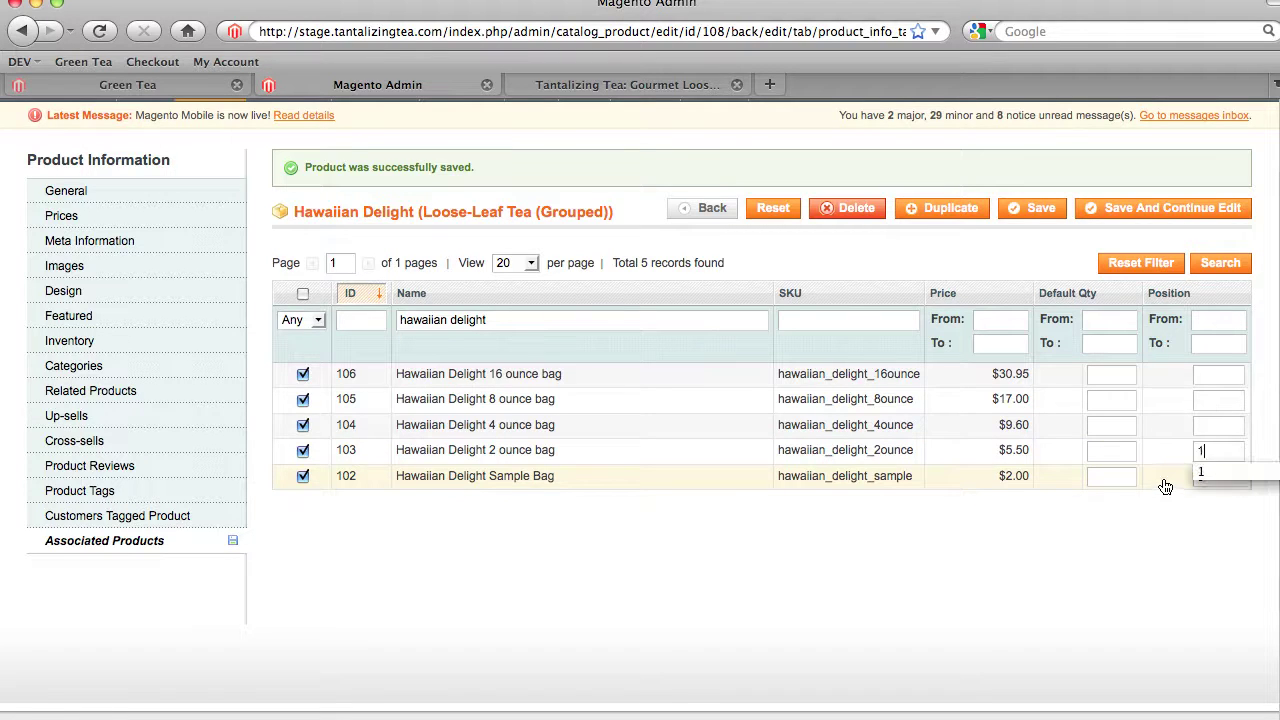
{"action": "left_click", "coordinate": [1205, 424]}
{"action": "type", "text": "3"}
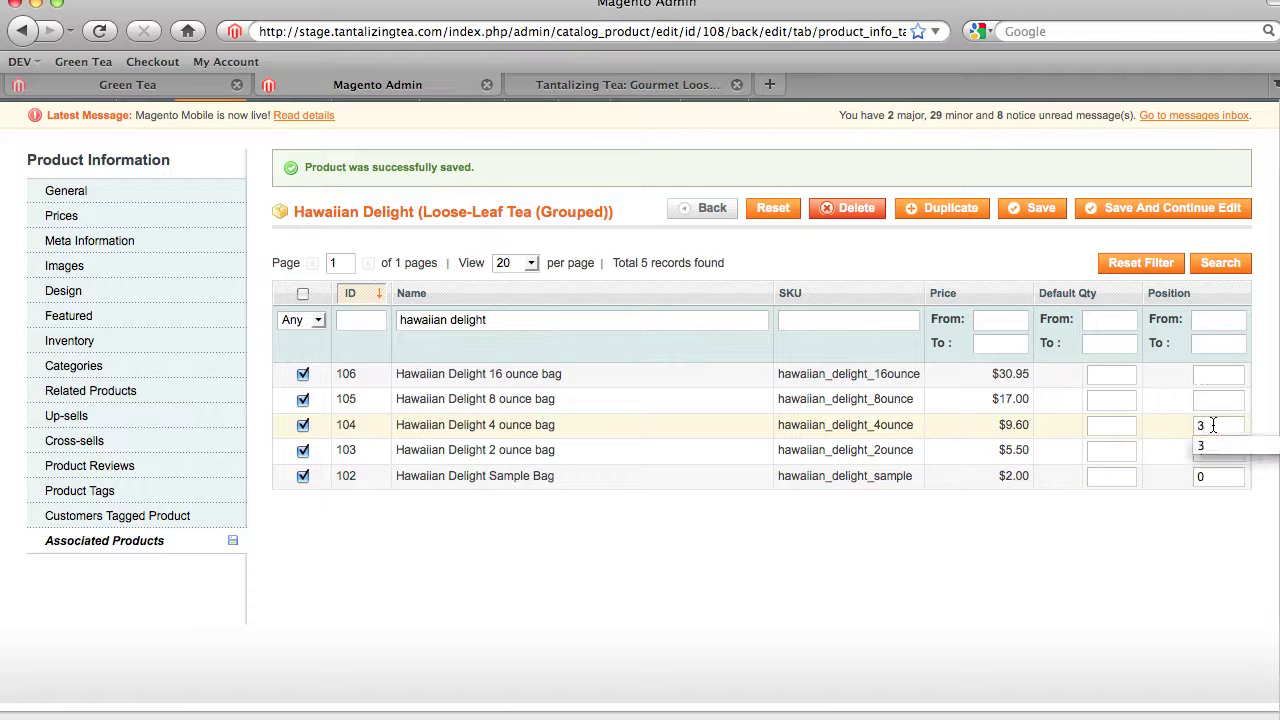
{"action": "left_click", "coordinate": [1196, 400]}
{"action": "type", "text": "3"}
{"action": "left_click", "coordinate": [1210, 376]}
{"action": "type", "text": "4"}
{"action": "left_click", "coordinate": [1229, 402]}
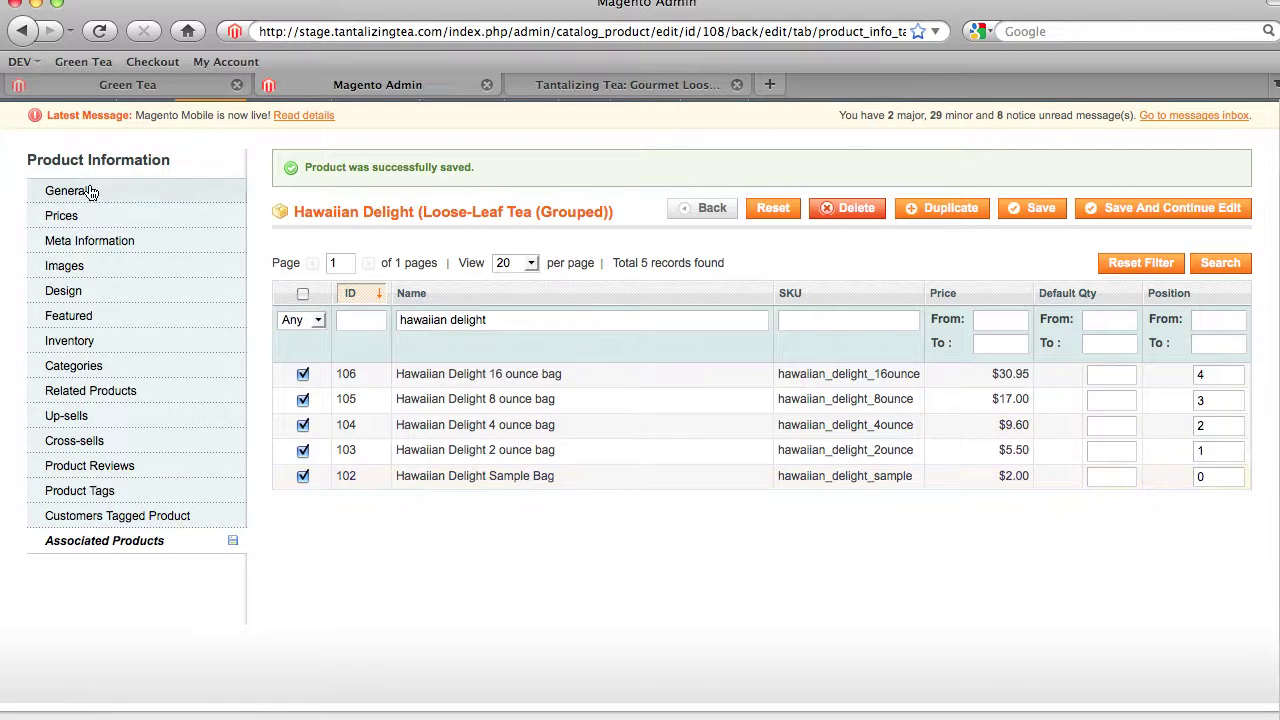
{"action": "left_click", "coordinate": [1038, 209]}
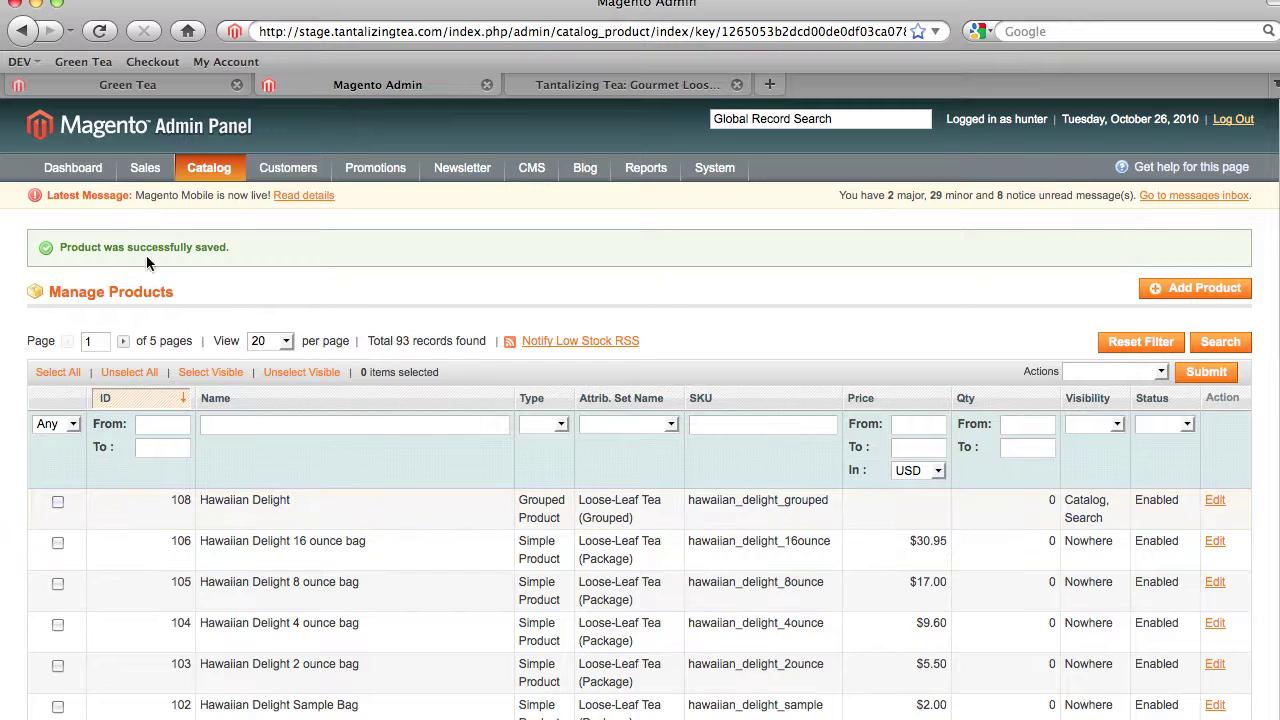
- Reload the staging store's Green Tea page and examine the Hawaiian Delight product page with its image, details and bag sizes
{"action": "left_click", "coordinate": [146, 88]}
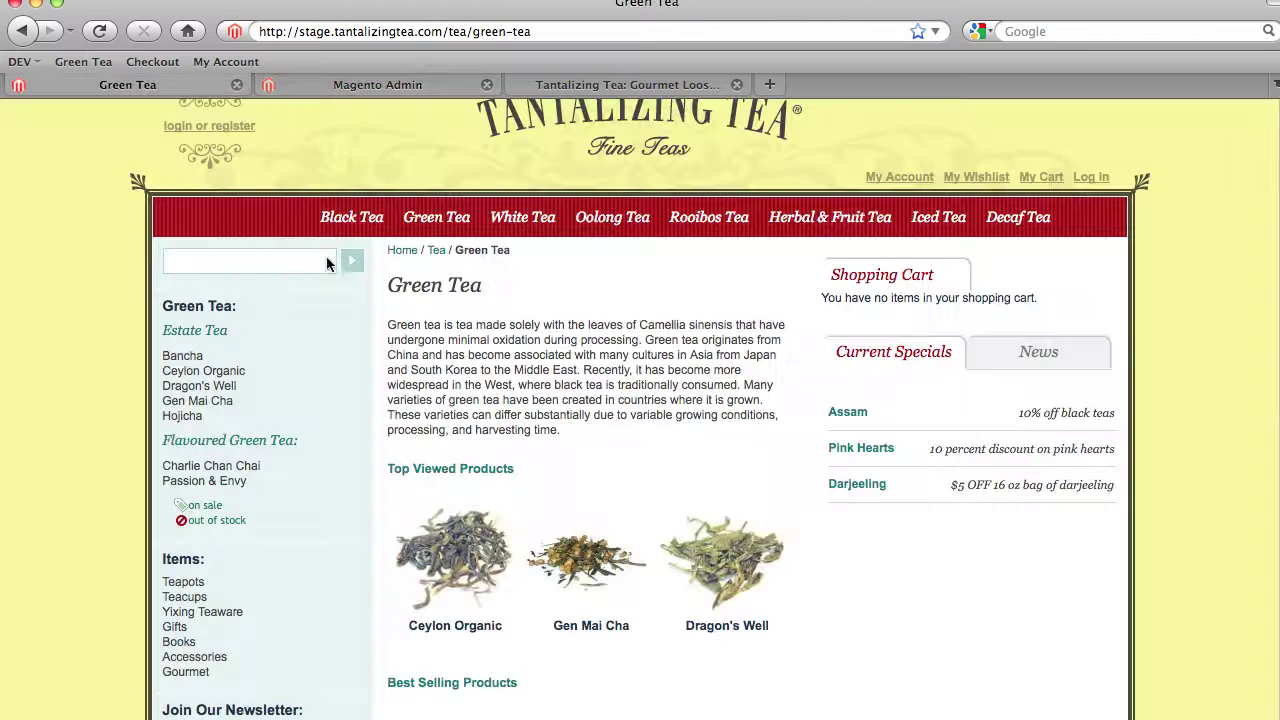
{"action": "left_click", "coordinate": [426, 233]}
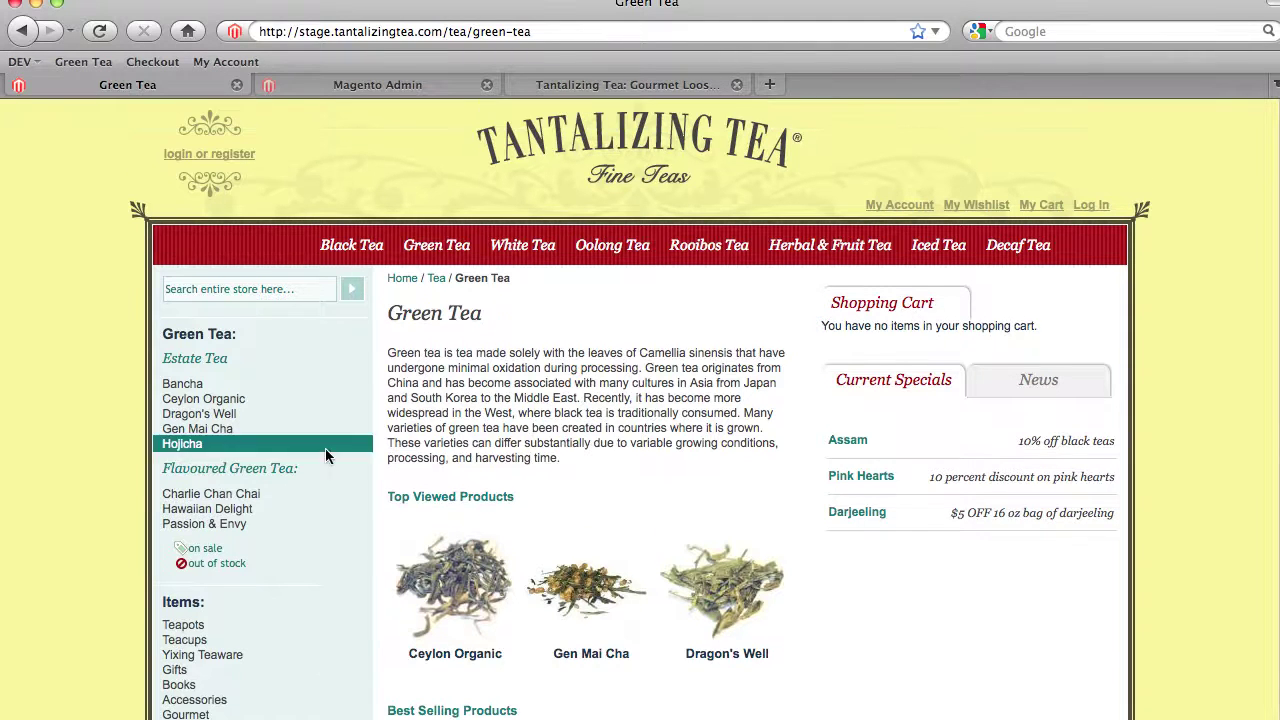
{"action": "left_click", "coordinate": [262, 518]}
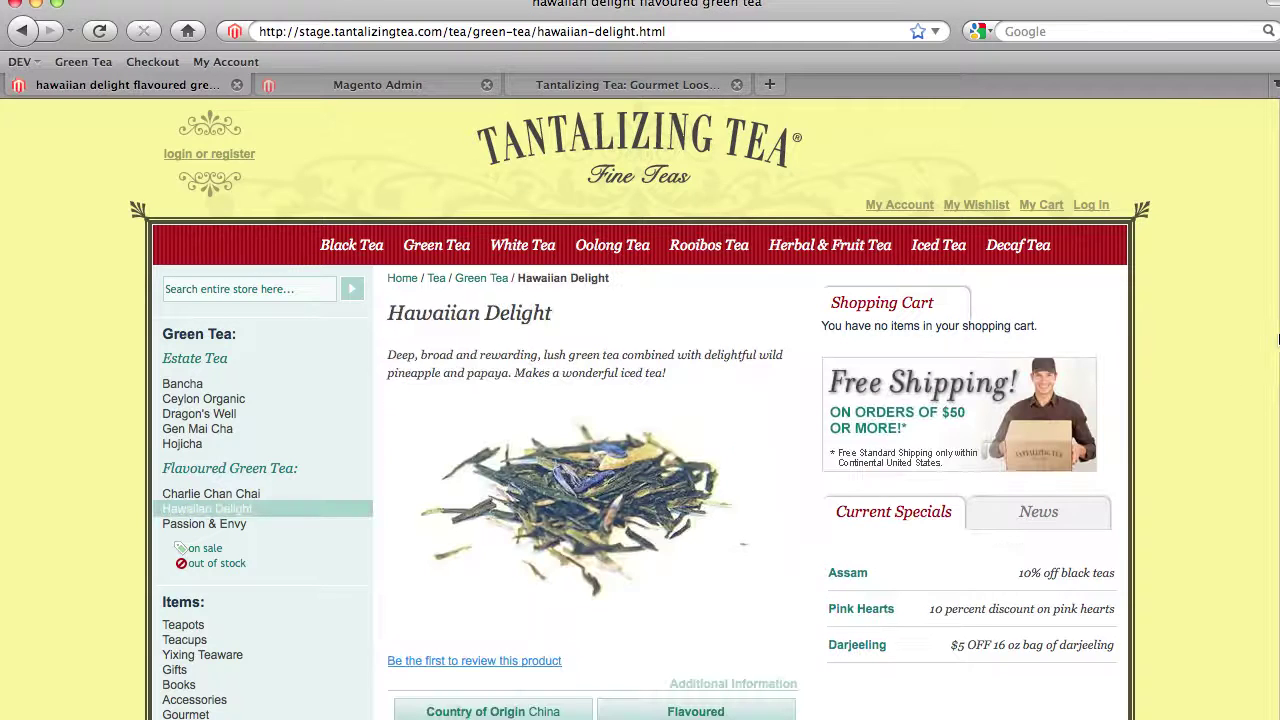
{"action": "scroll", "coordinate": [700, 450], "scroll_direction": "down", "scroll_amount": 5}
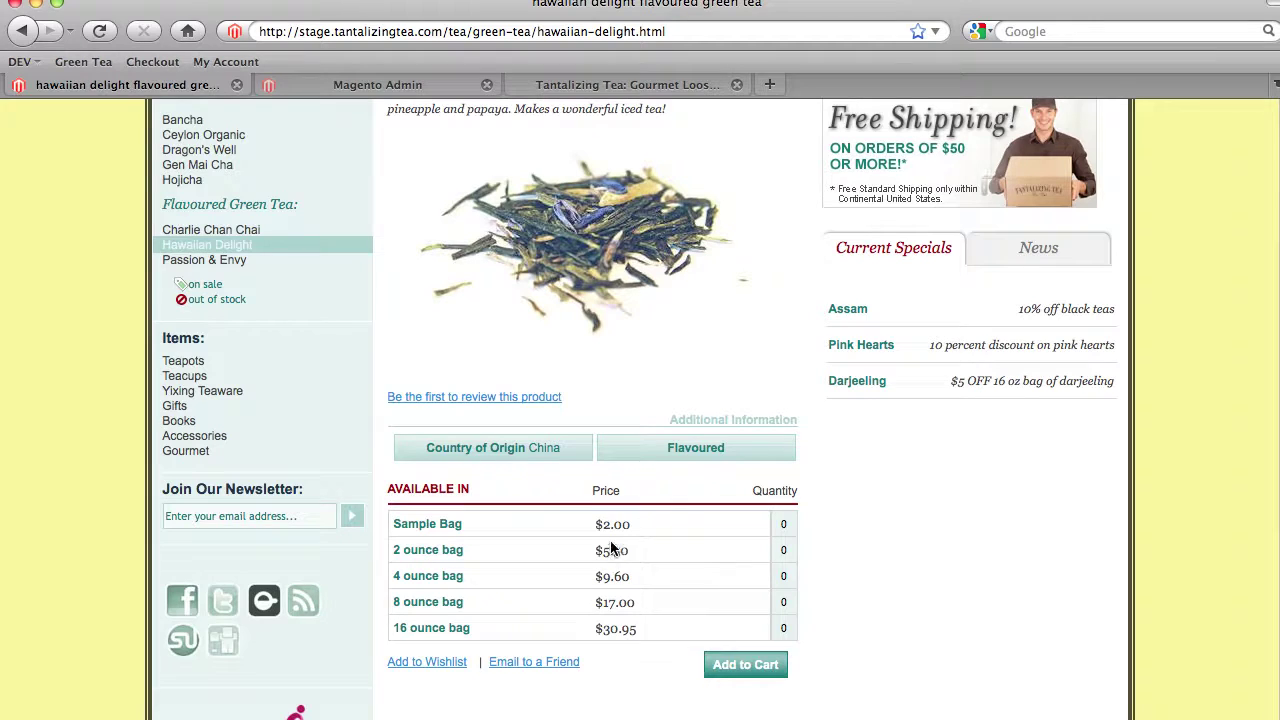
{"action": "scroll", "coordinate": [866, 531], "scroll_direction": "up", "scroll_amount": 2}
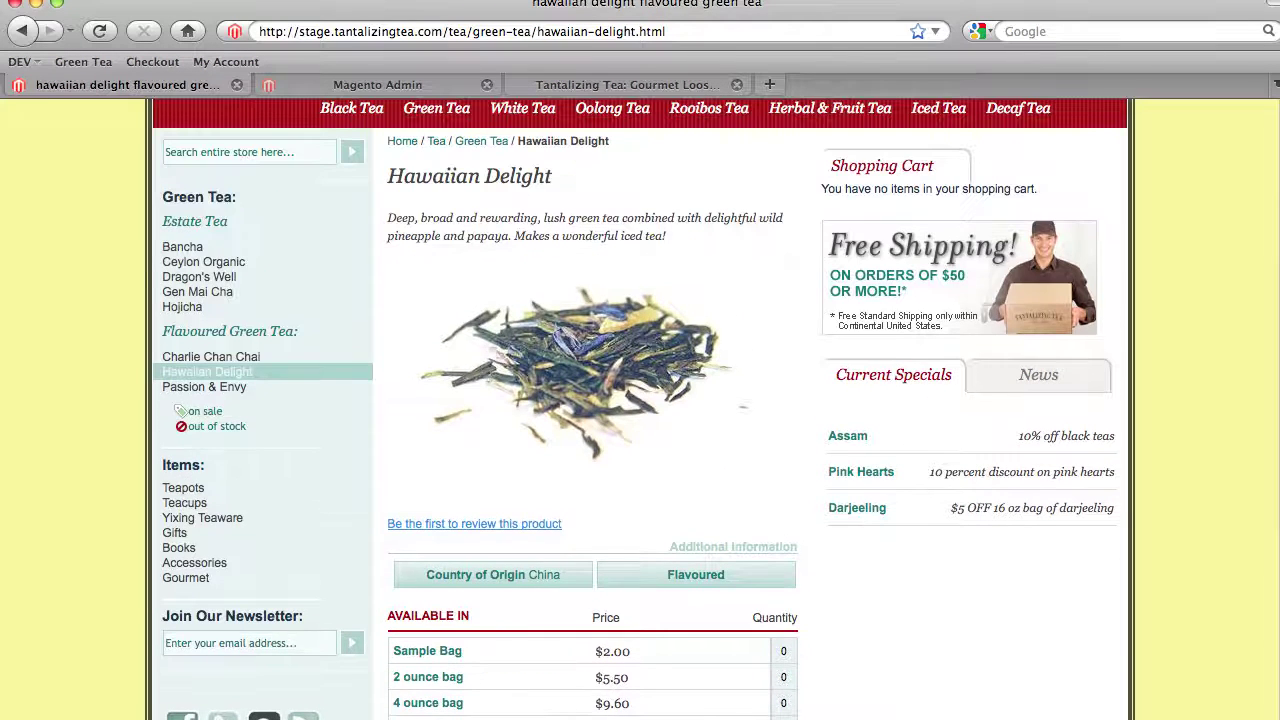